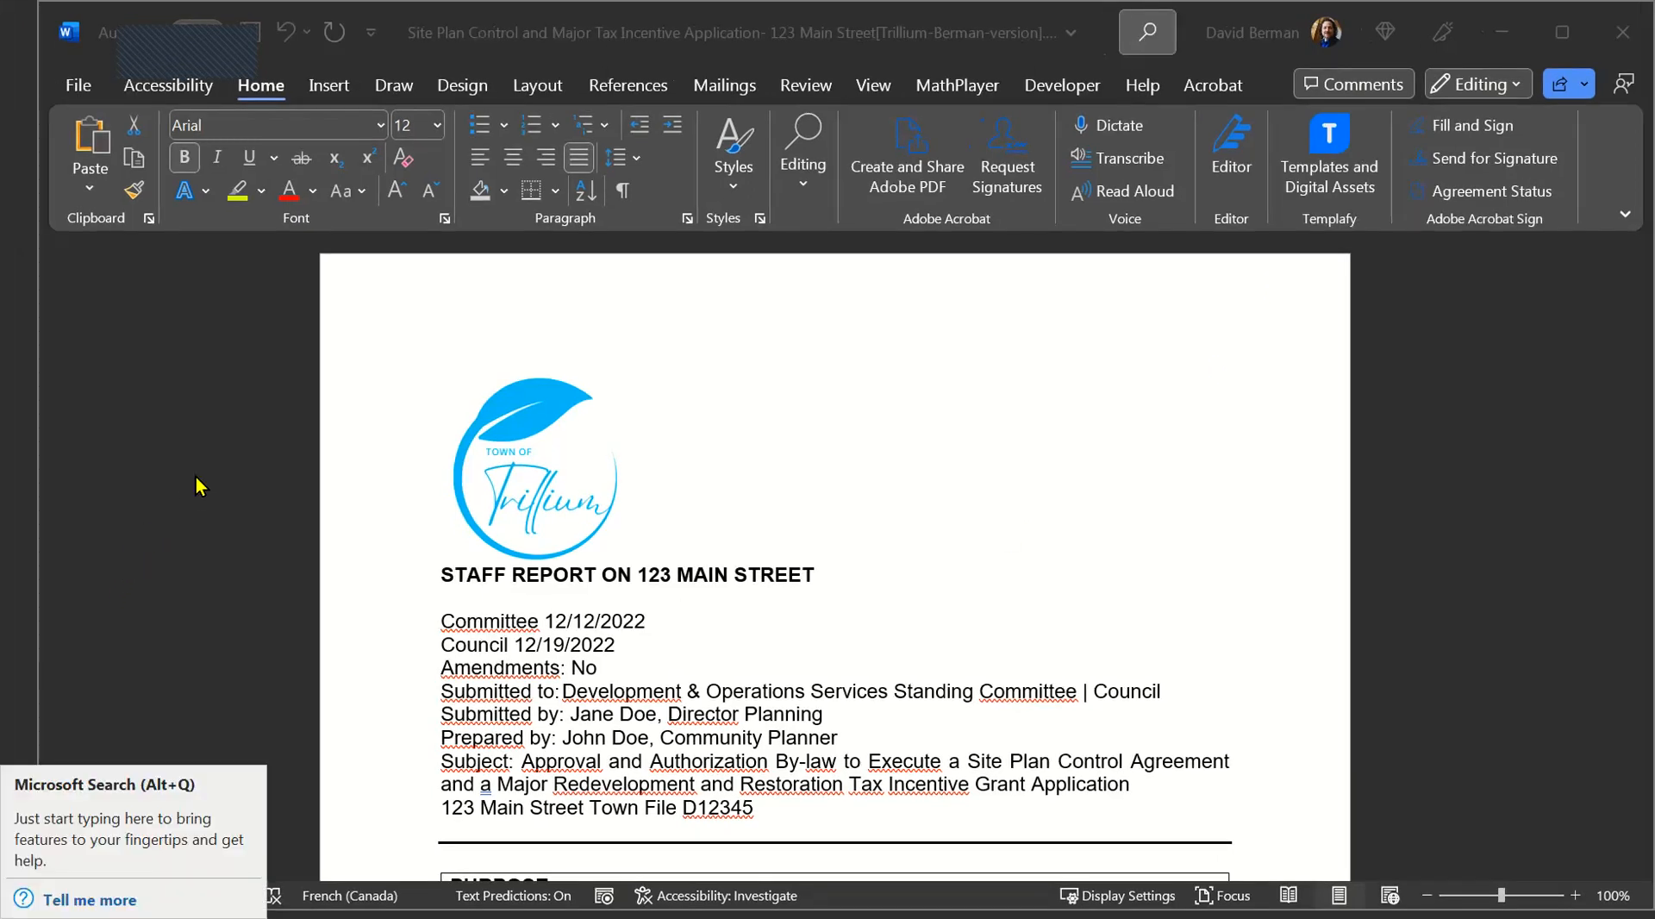
Step: Set the proofing language of the entire document to English (Canada)
click(552, 476)
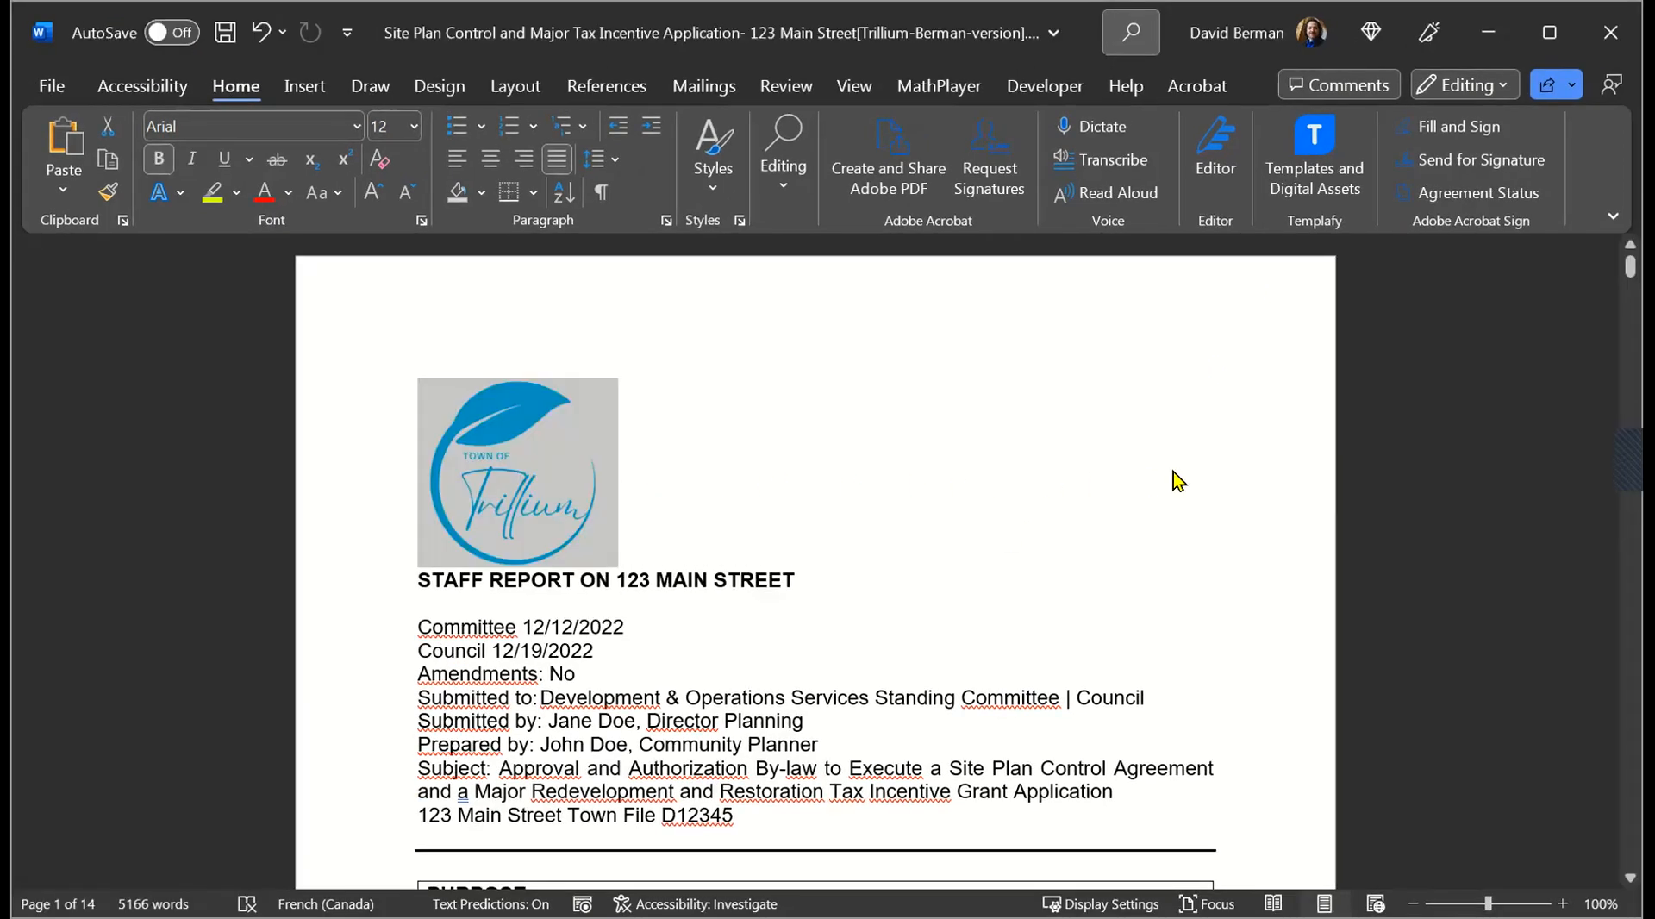
key(Right)
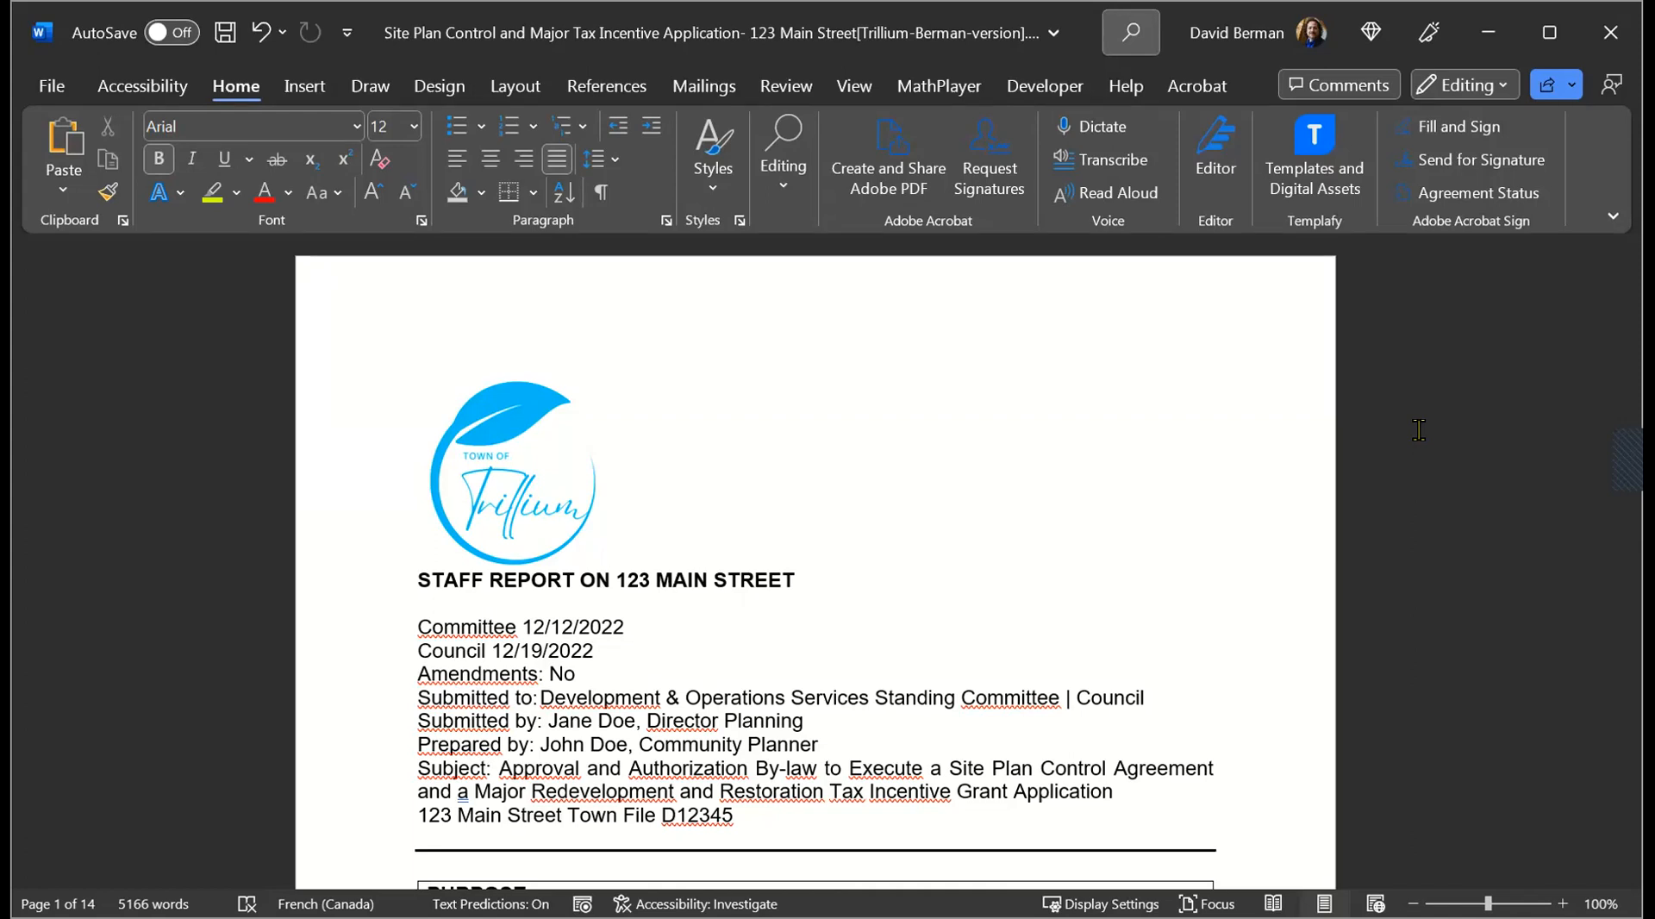
key(ctrl+a)
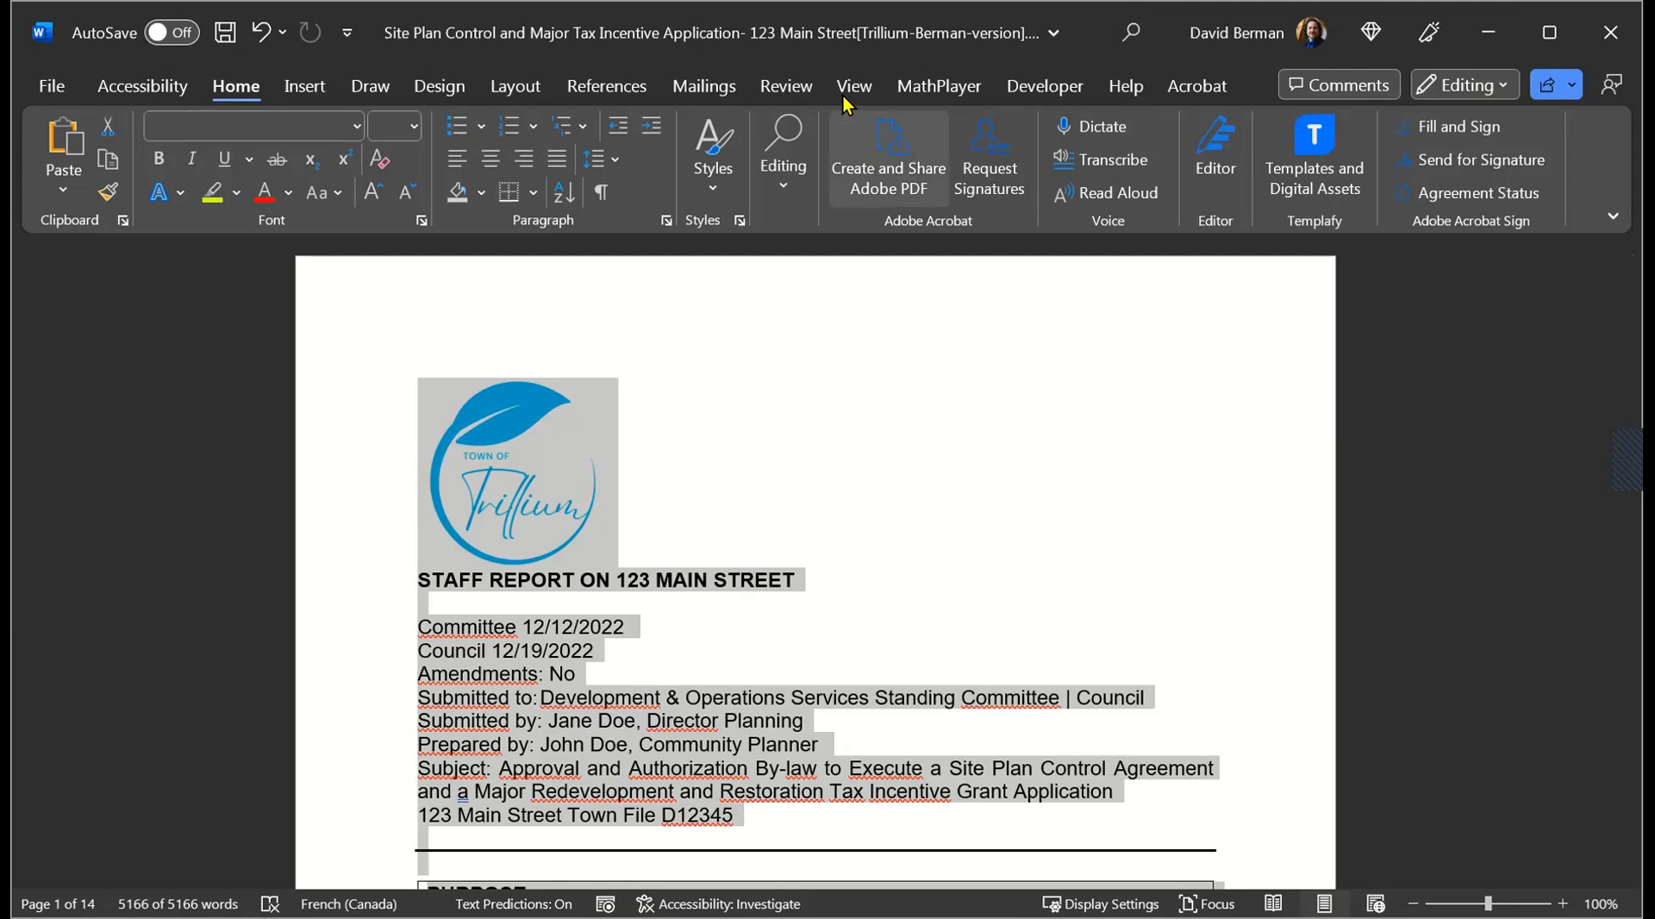
click(782, 86)
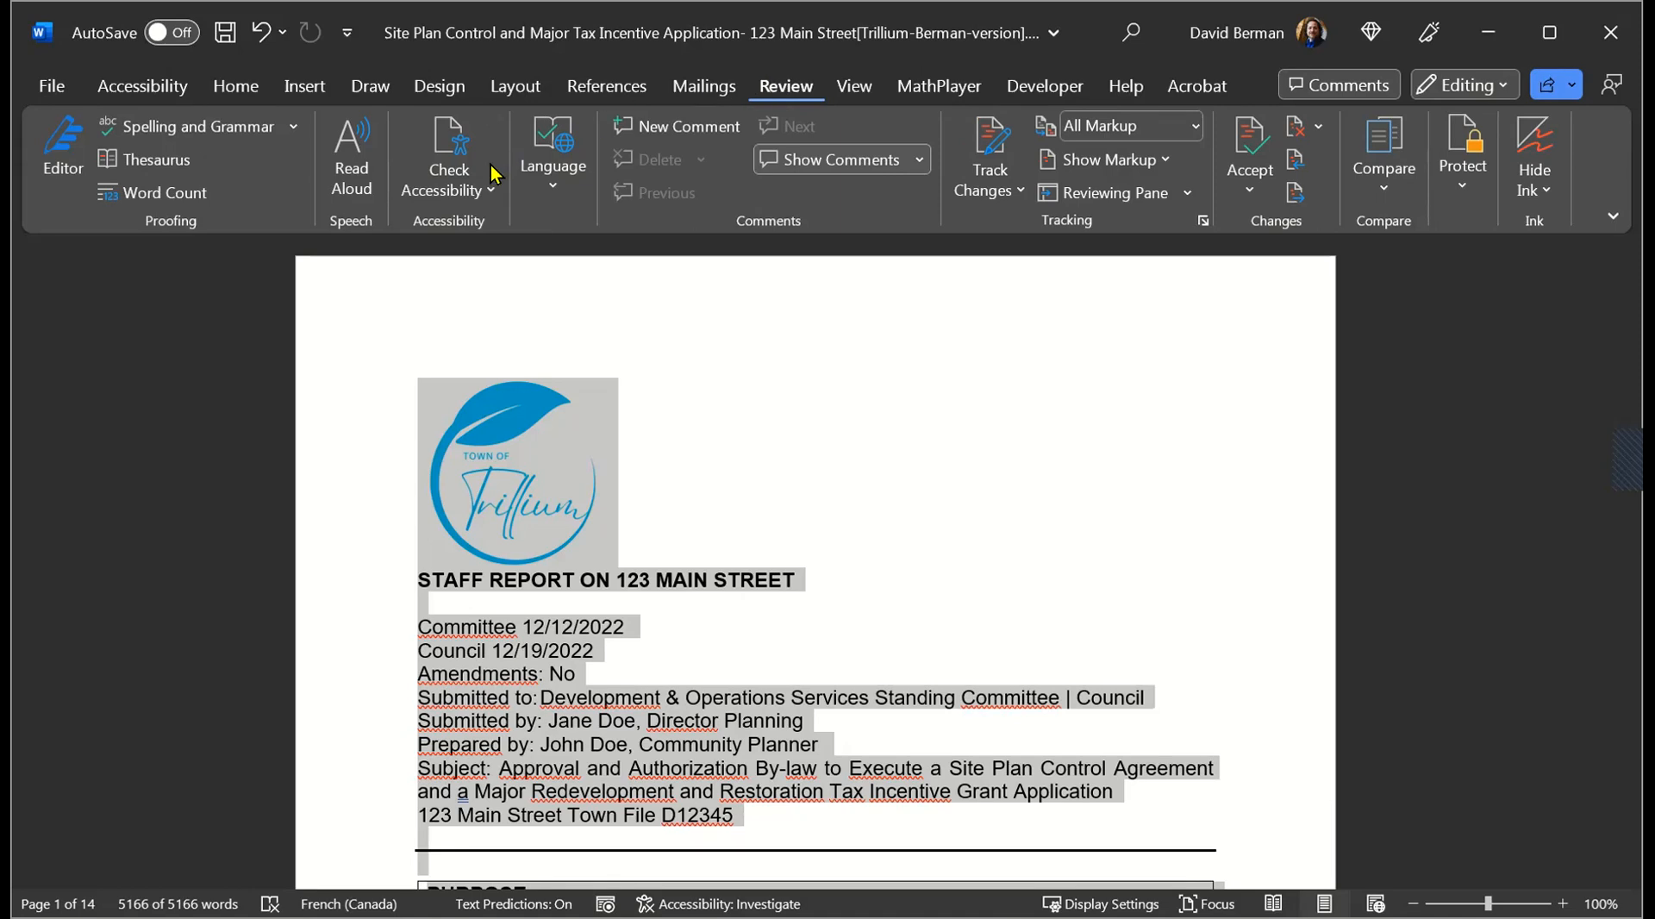
click(551, 169)
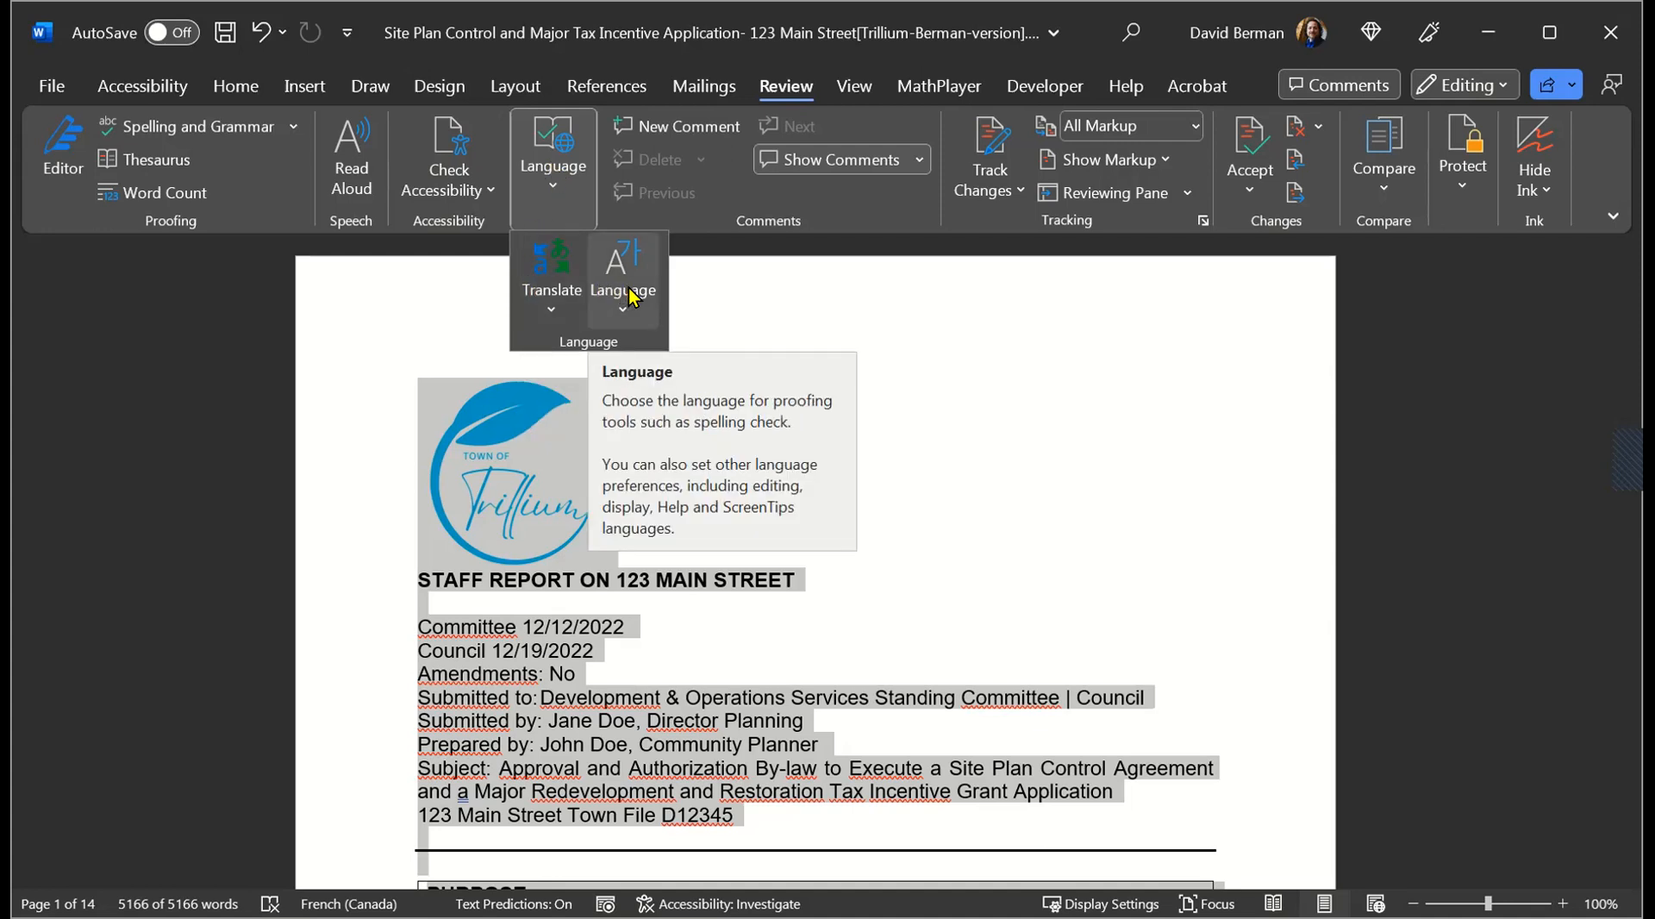
click(638, 316)
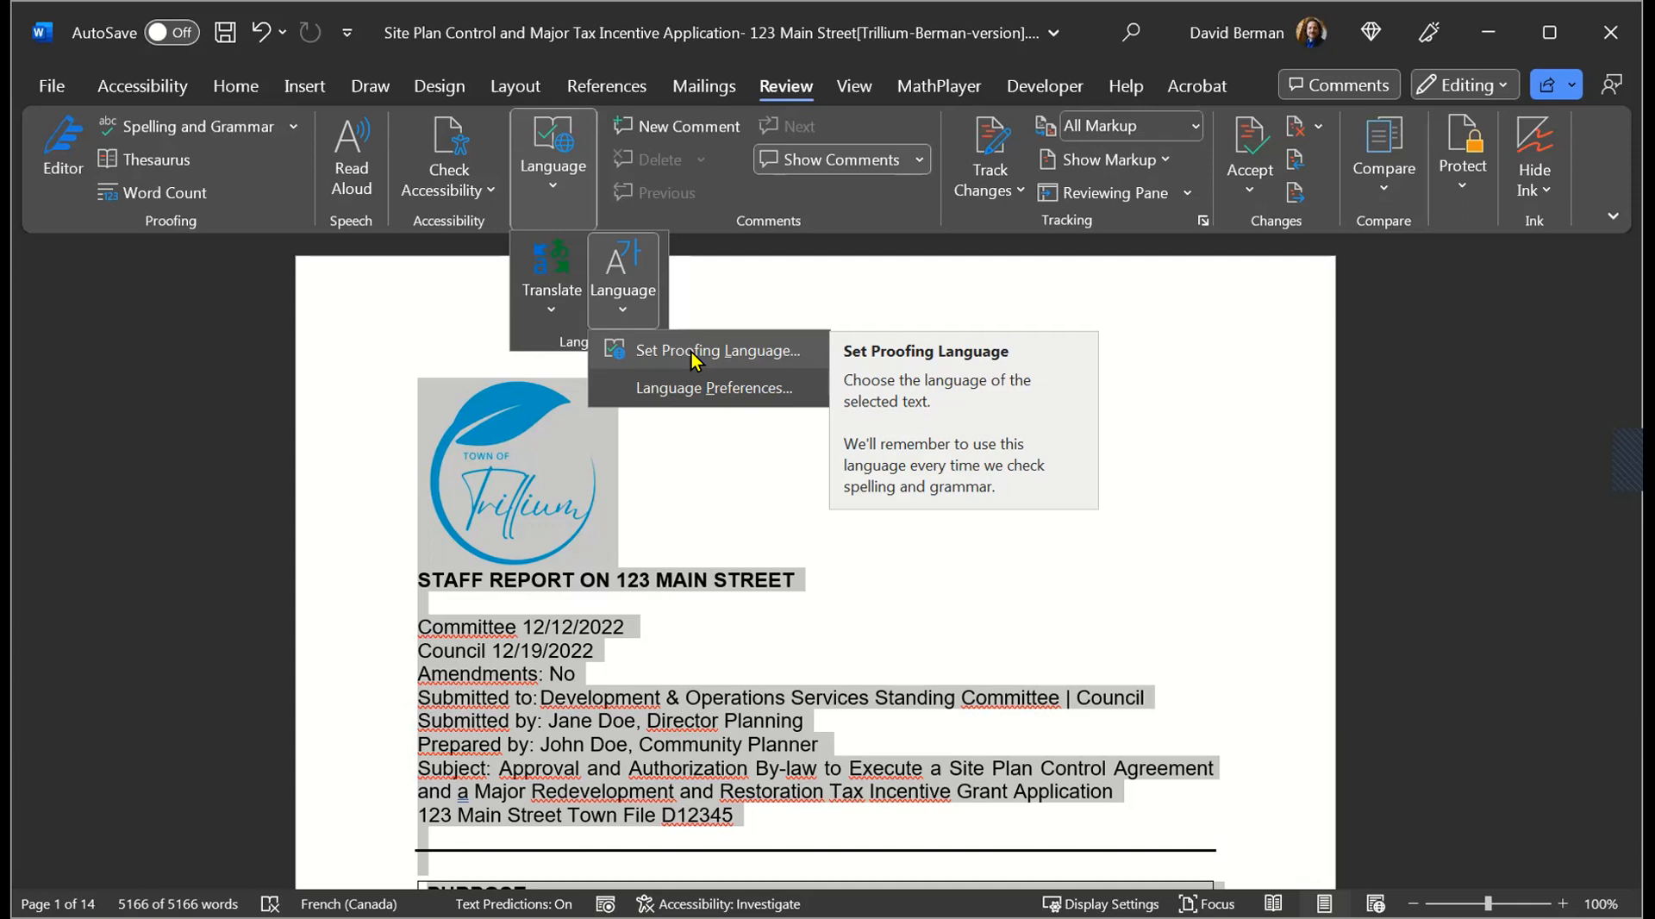
click(694, 358)
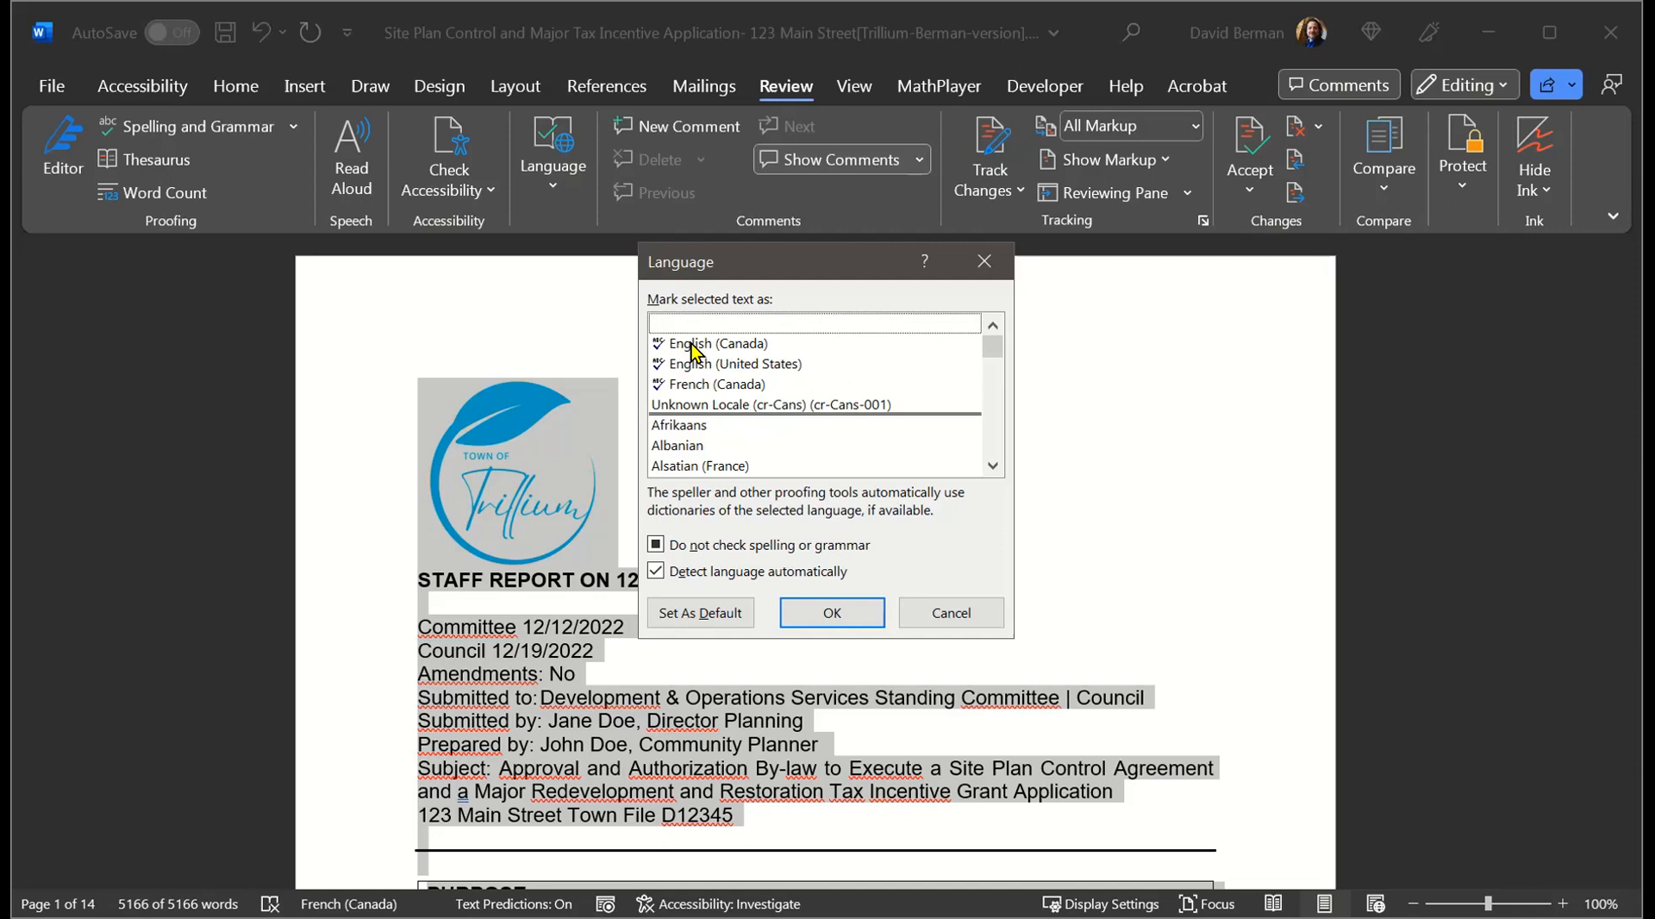
click(706, 344)
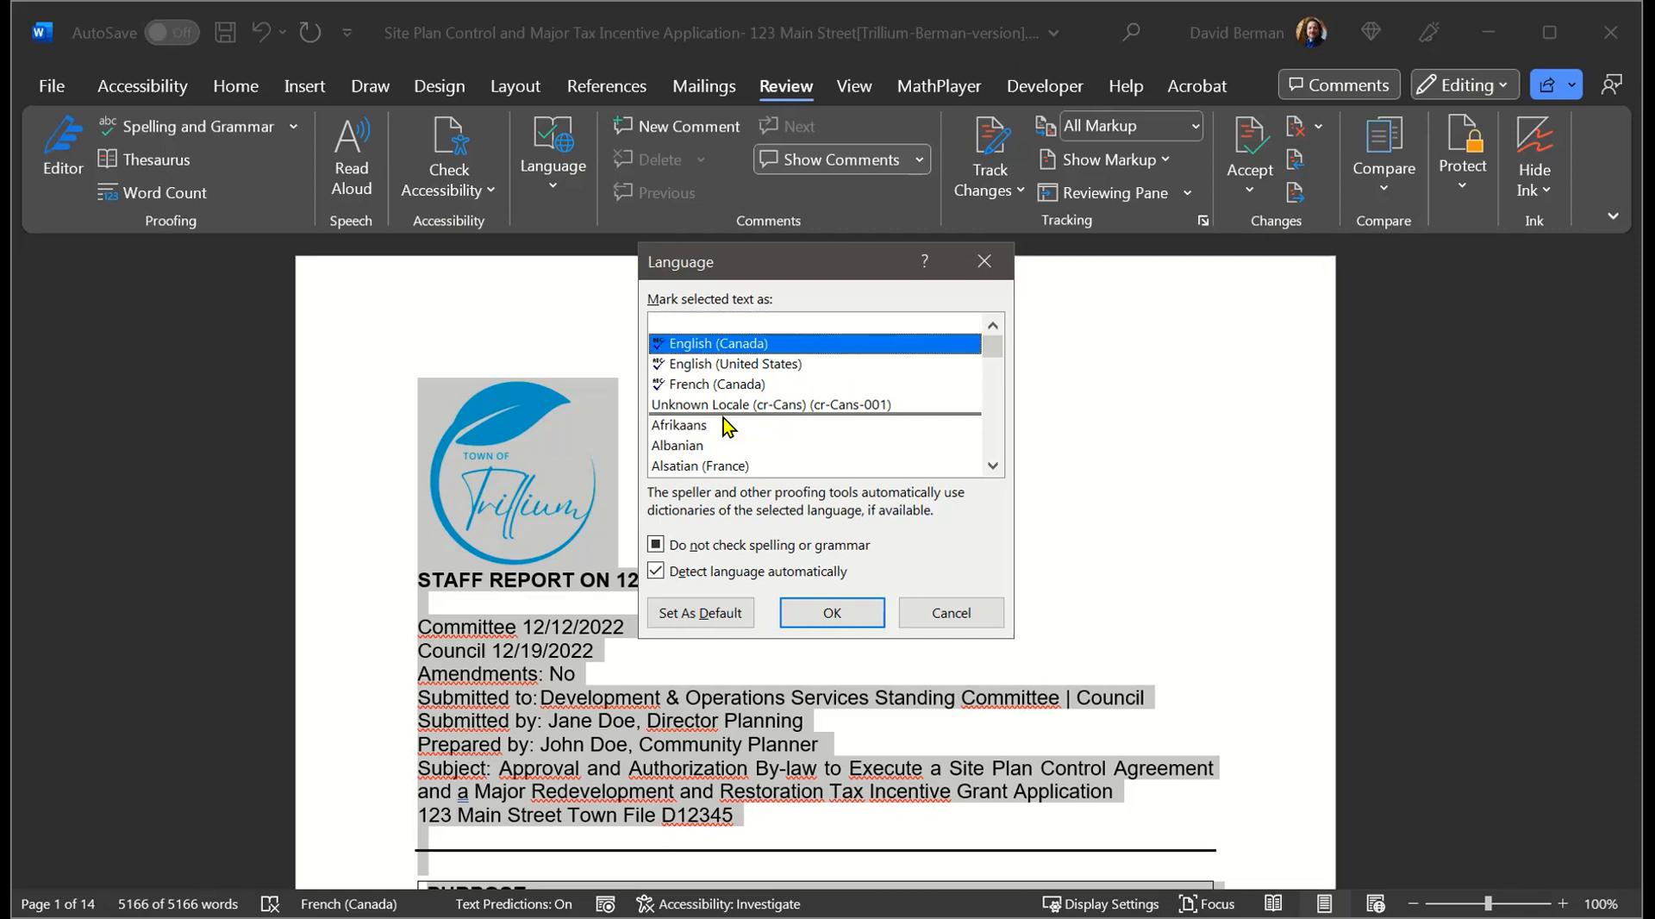
click(830, 618)
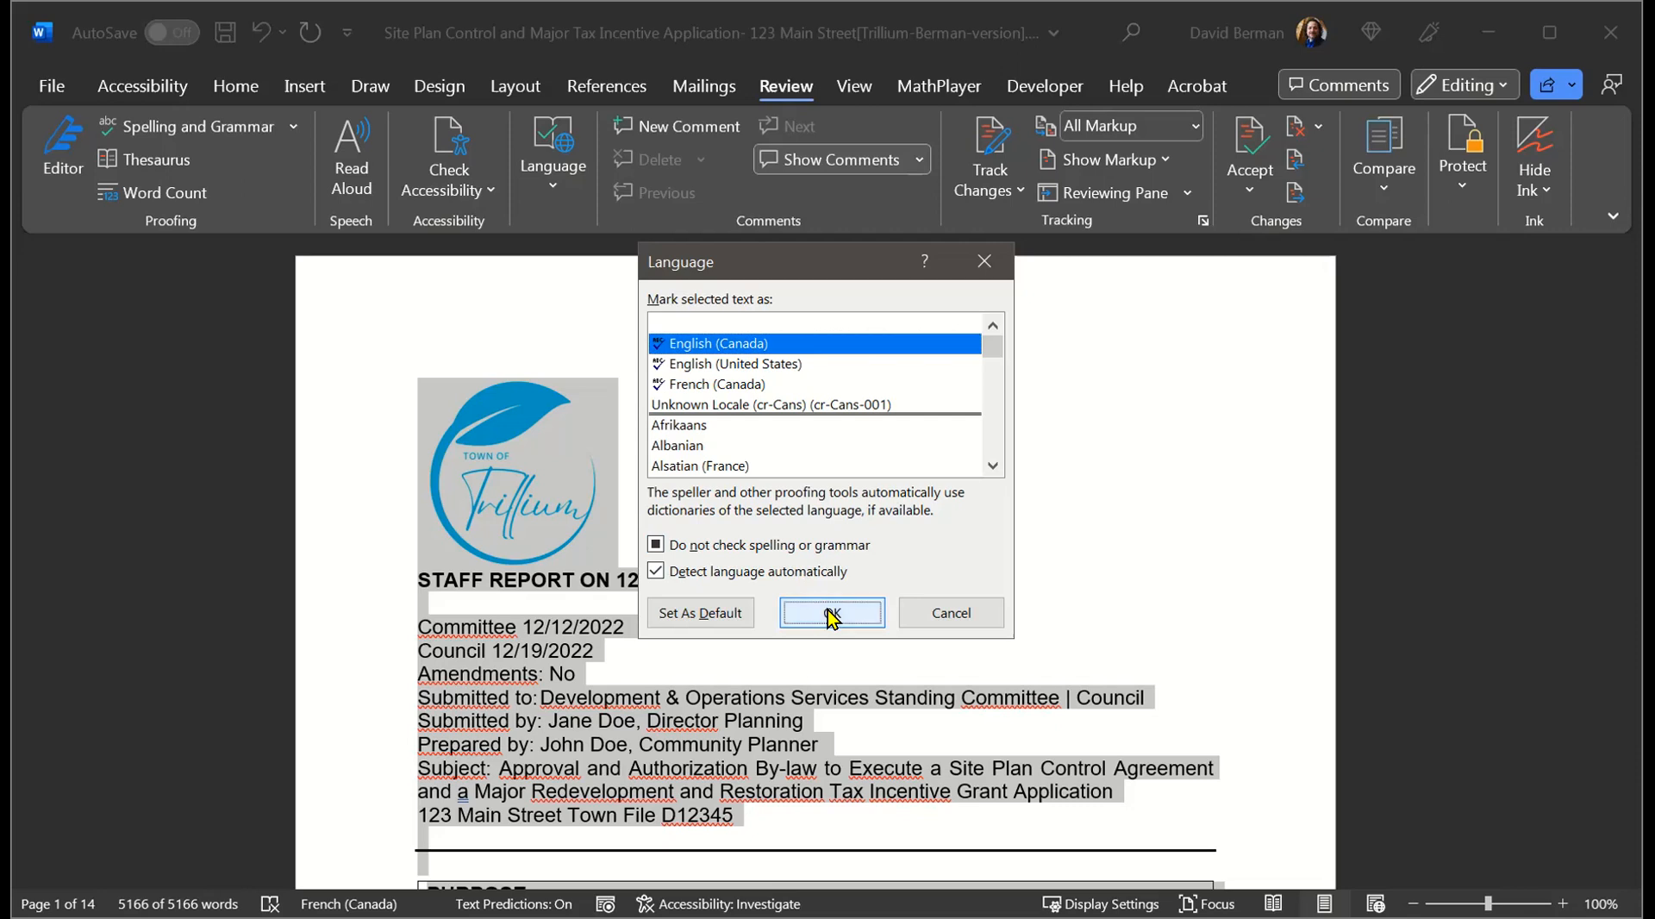
Step: Turn off automatic language detection for the entire document and mark its text as English (Canada)
click(577, 222)
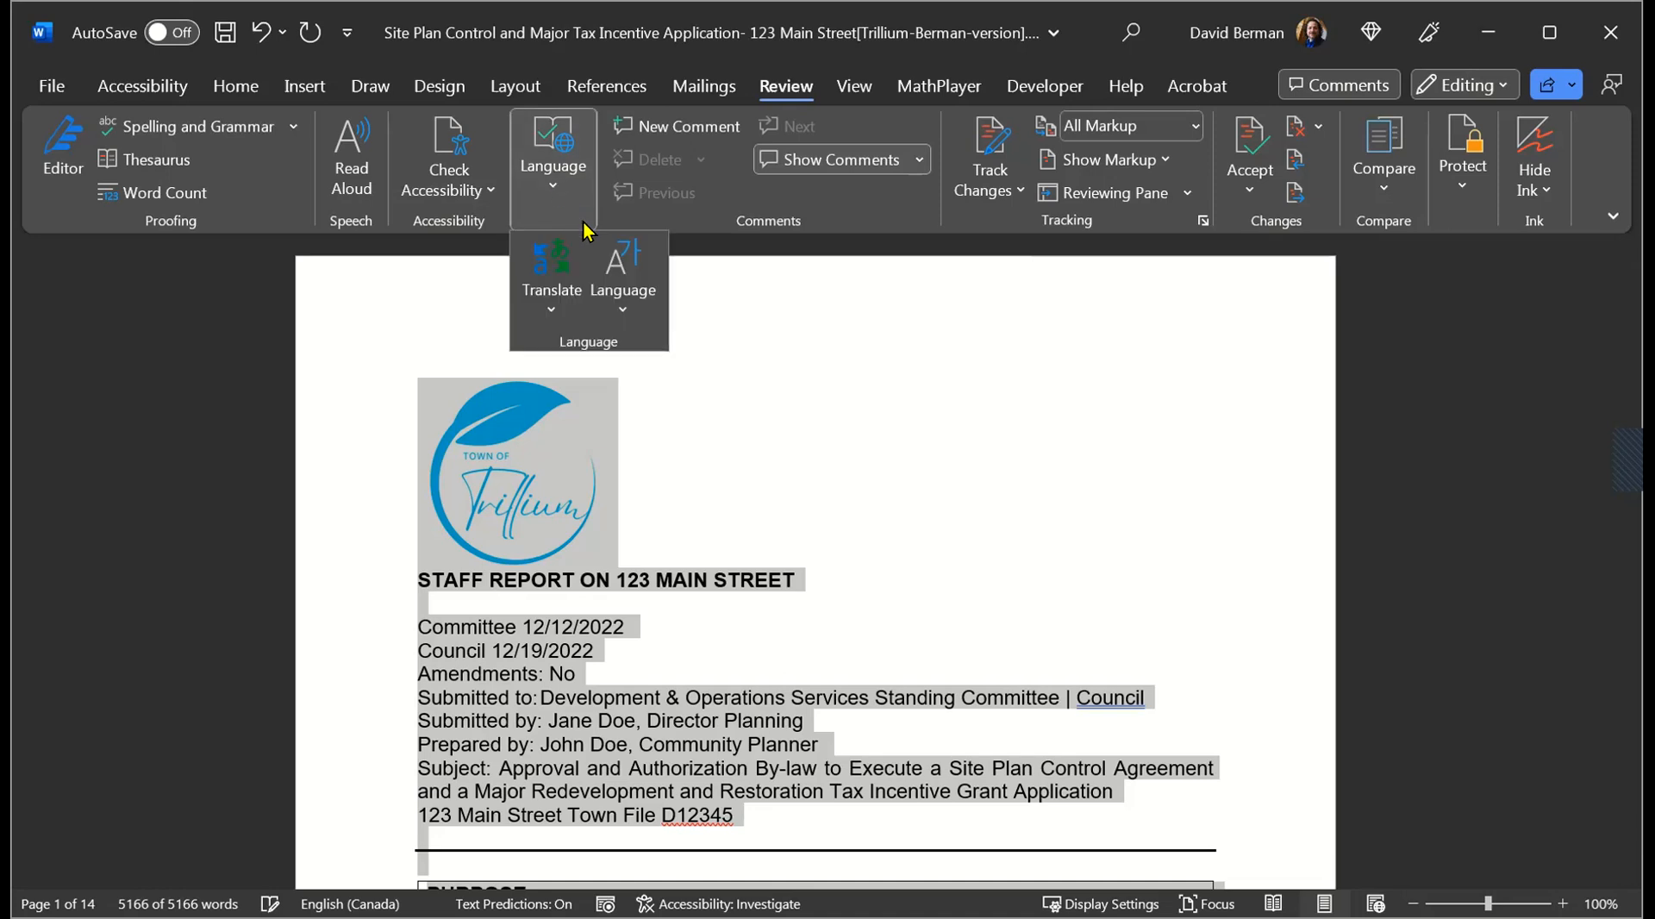
click(621, 293)
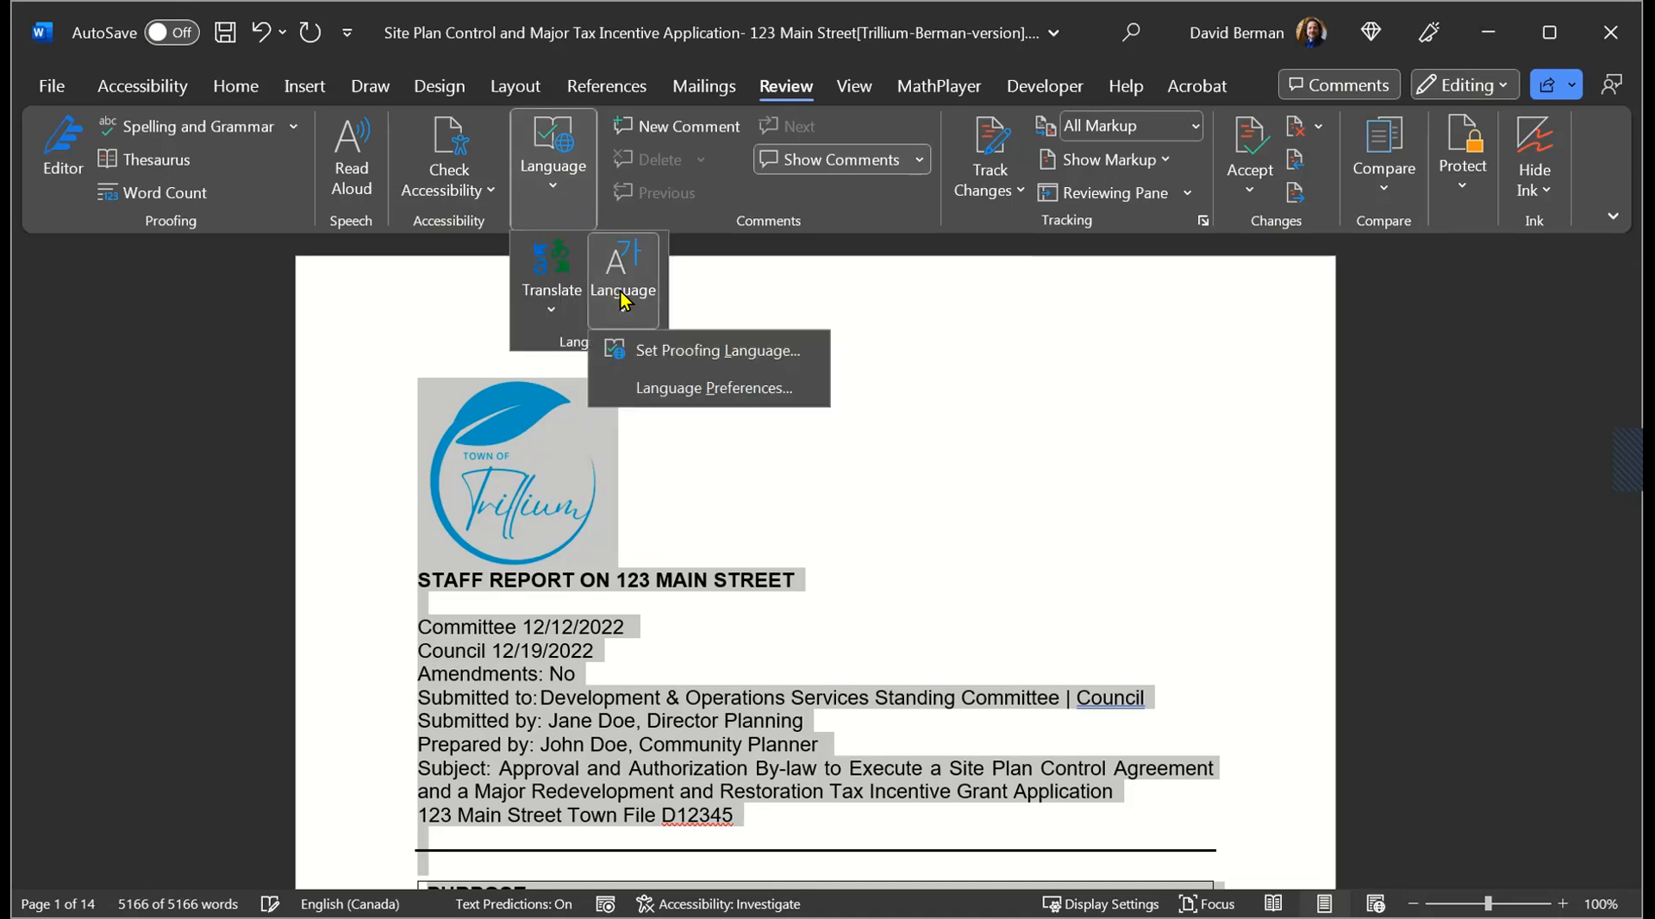
click(651, 348)
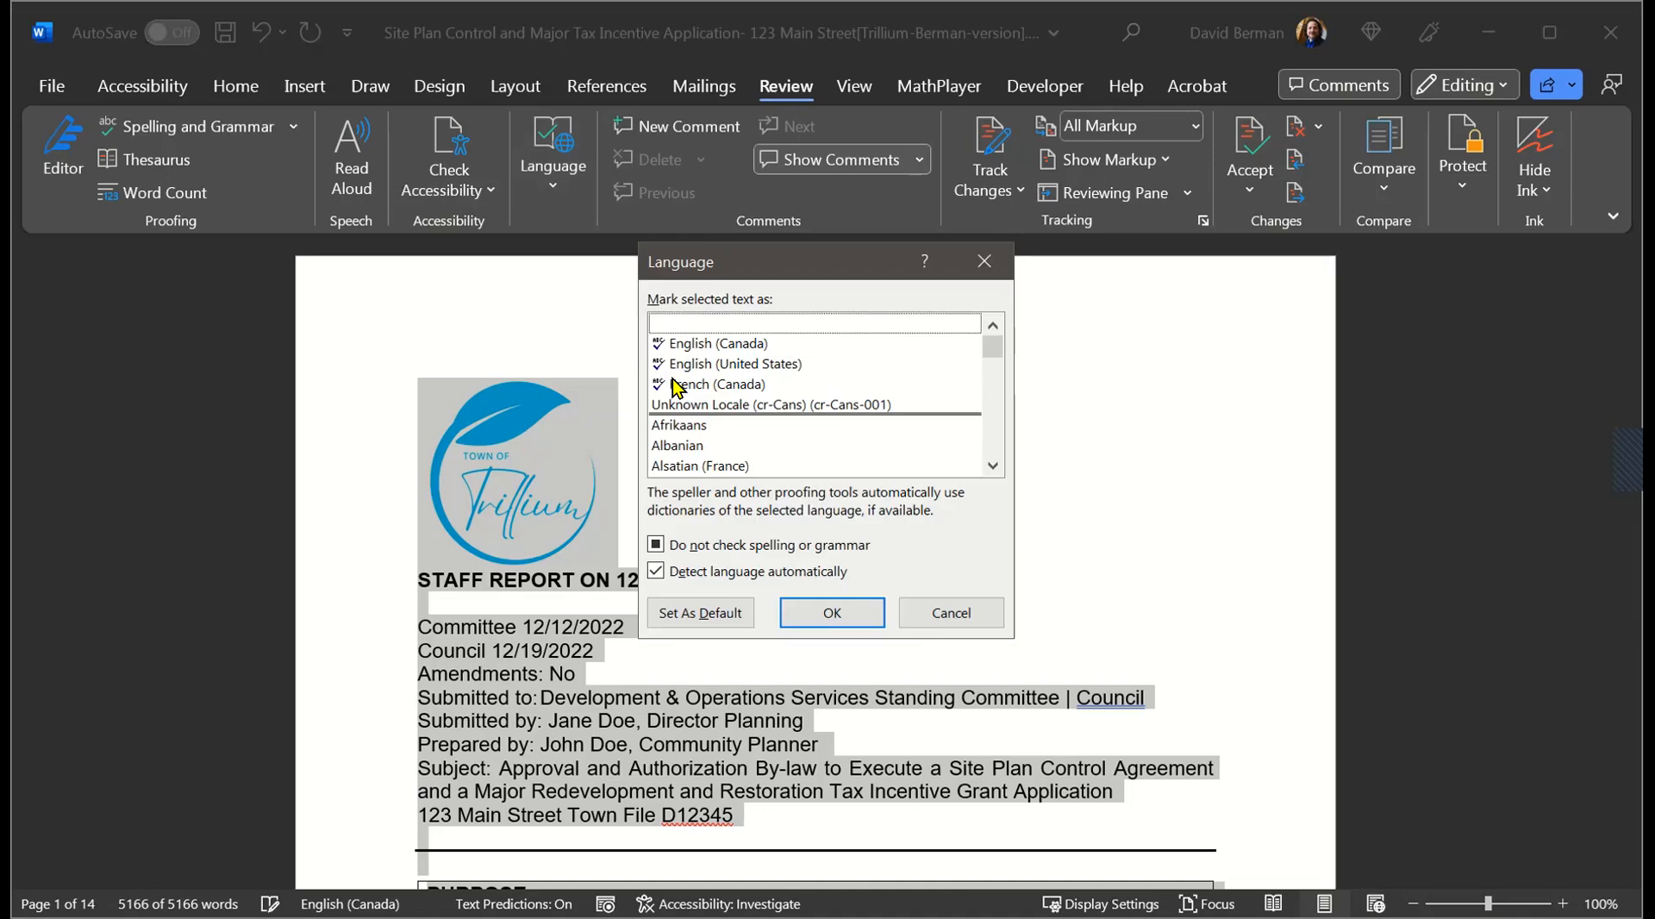
click(656, 572)
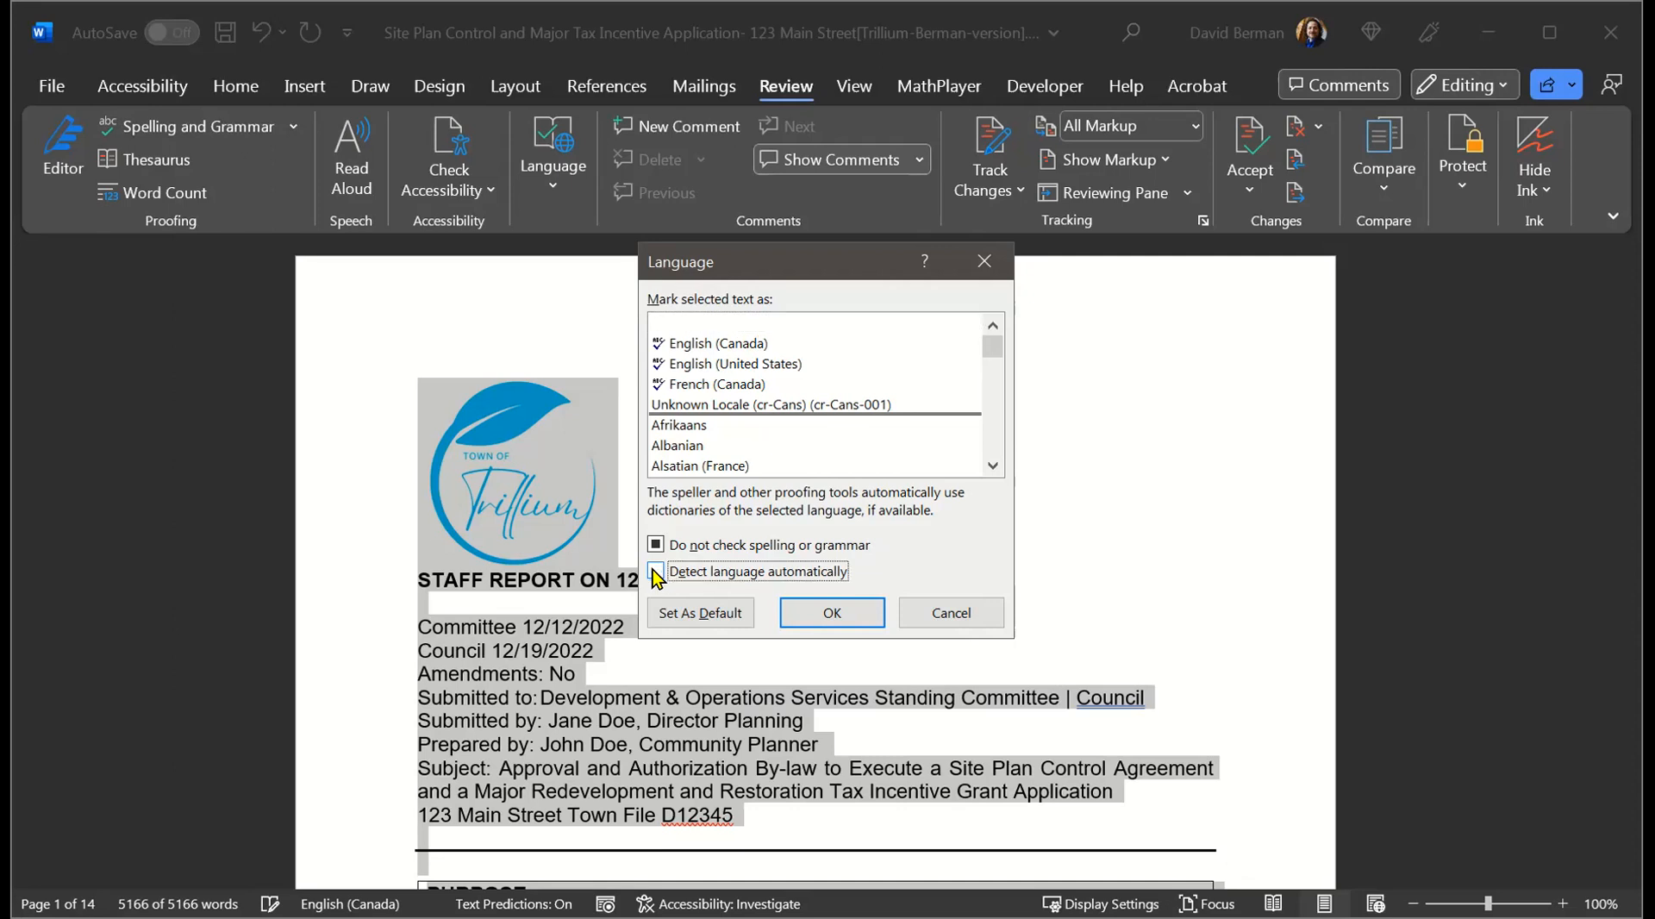
click(753, 348)
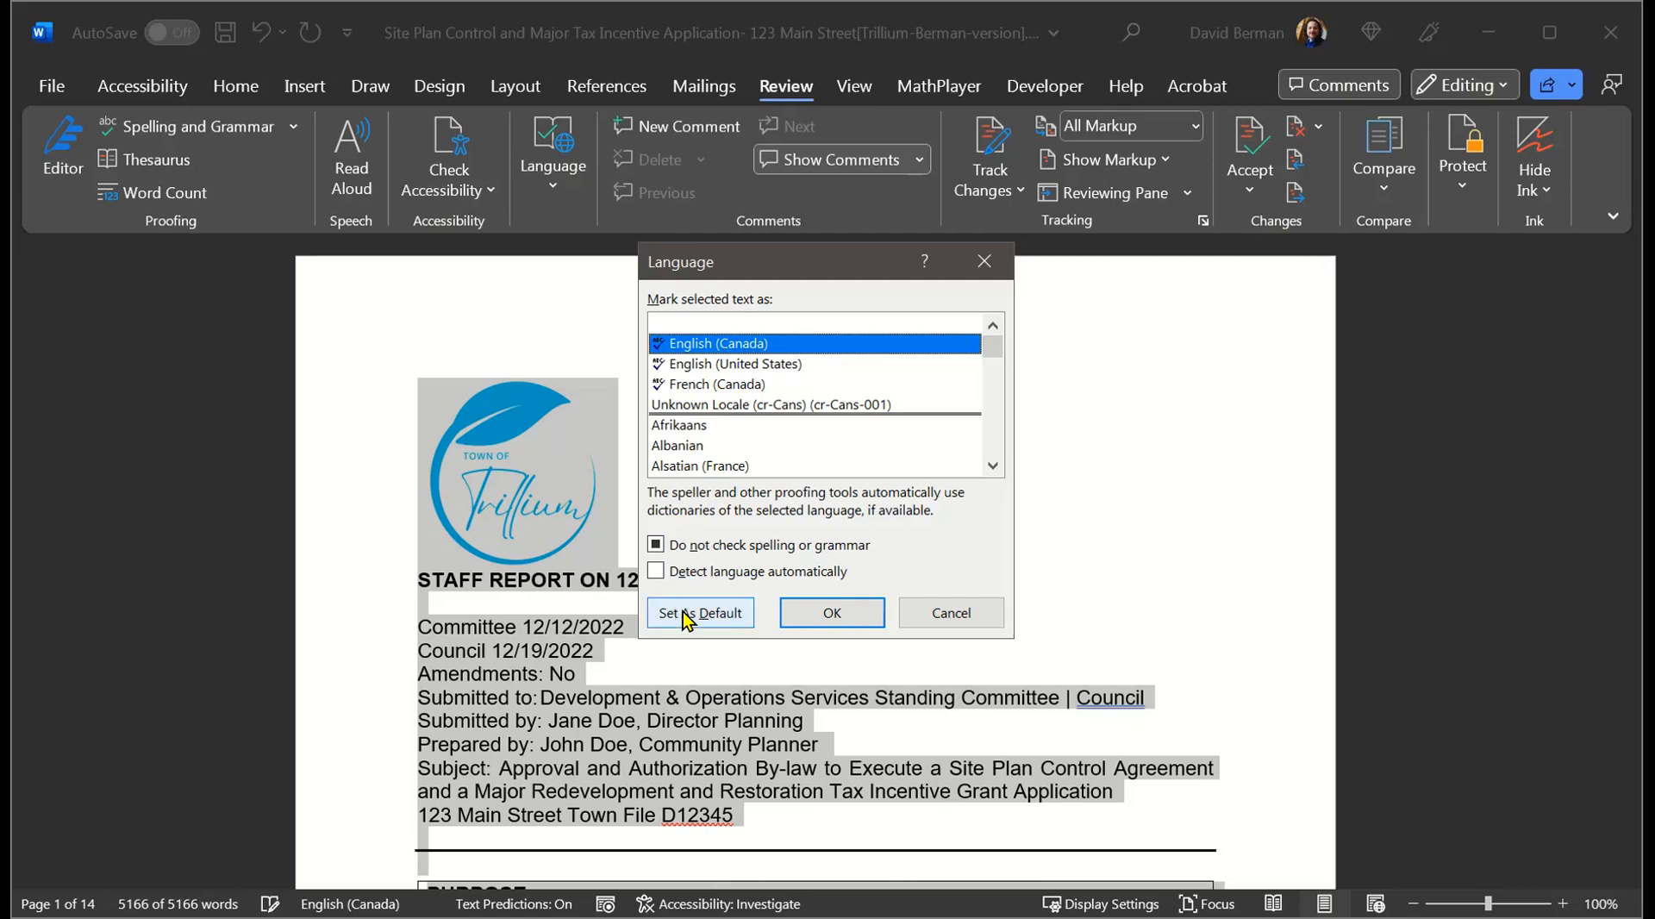
click(833, 621)
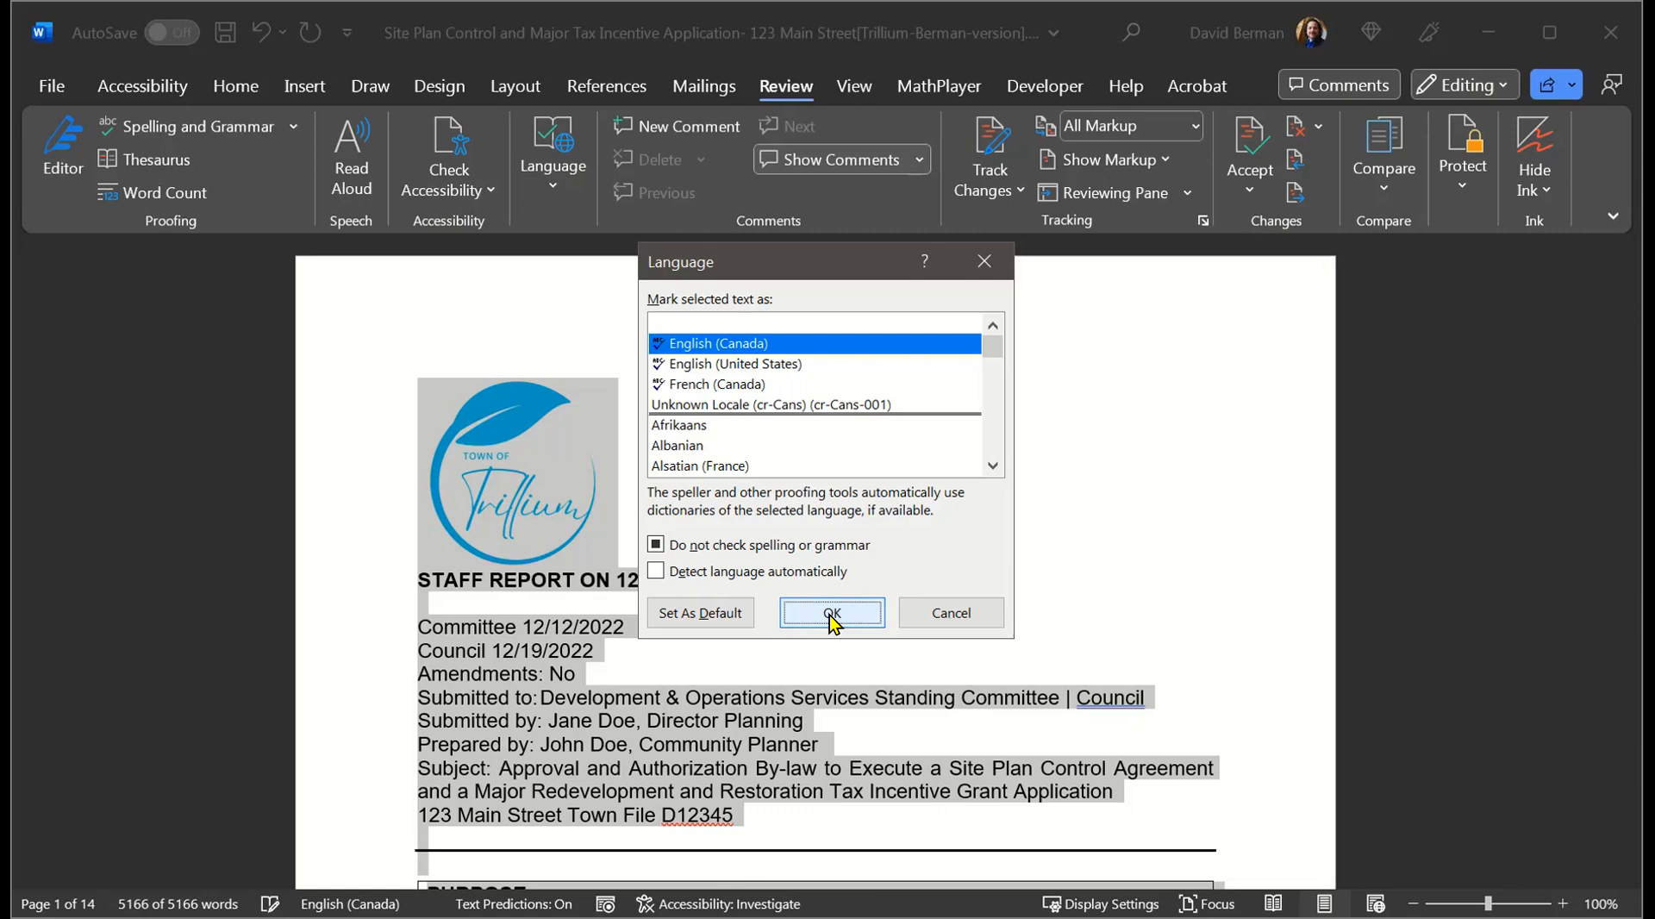
click(833, 613)
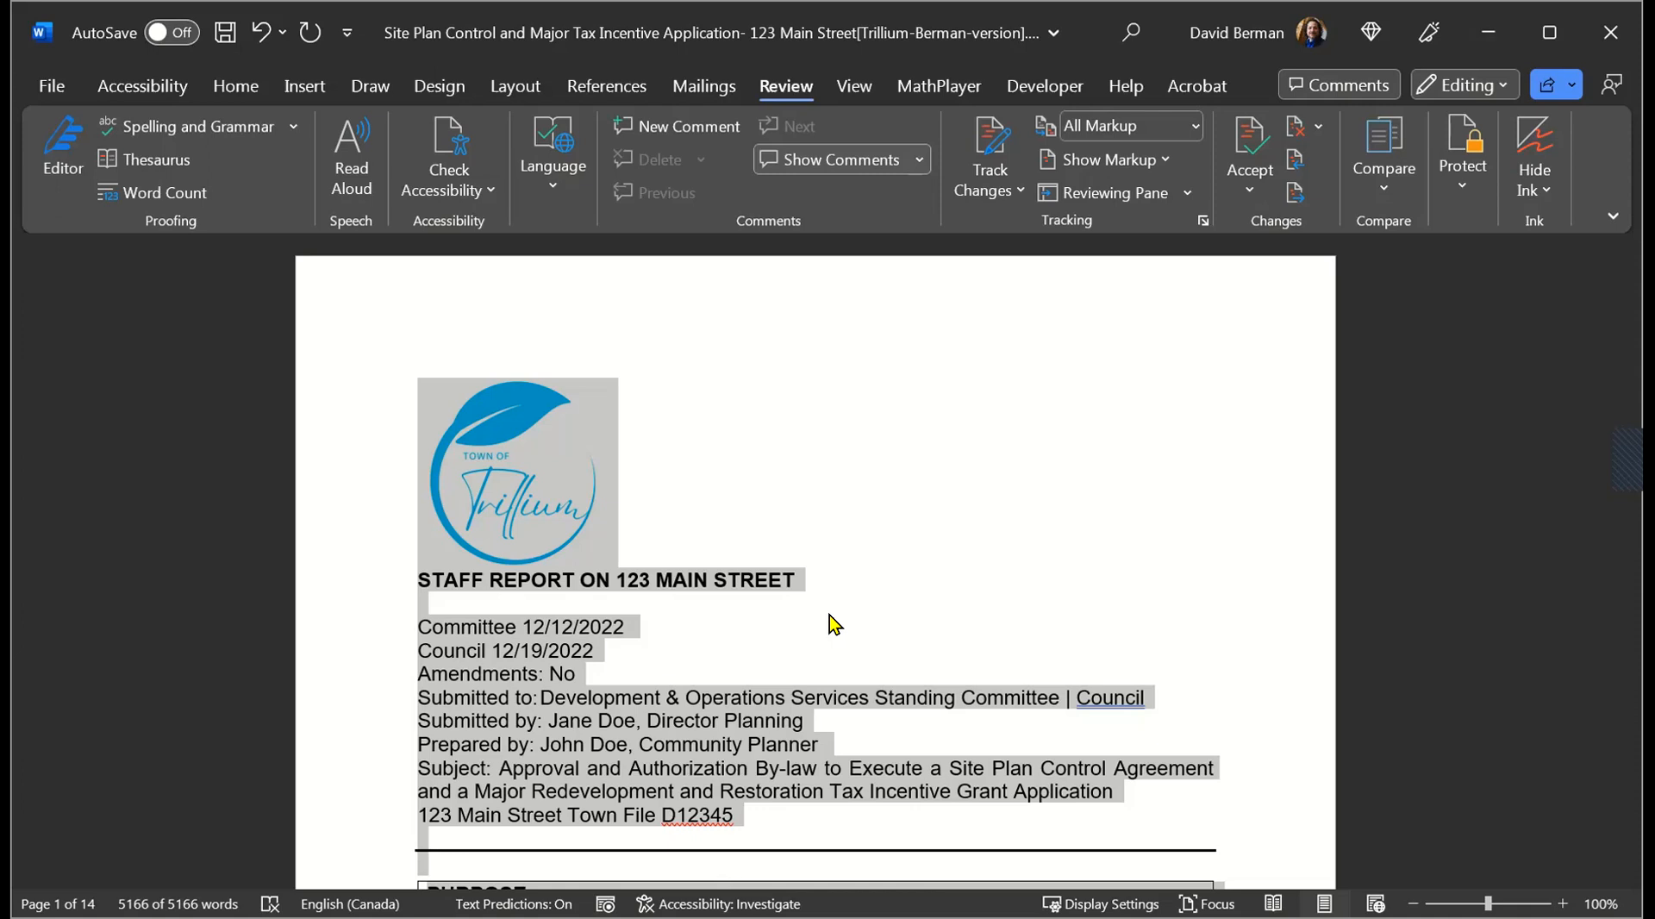
click(556, 699)
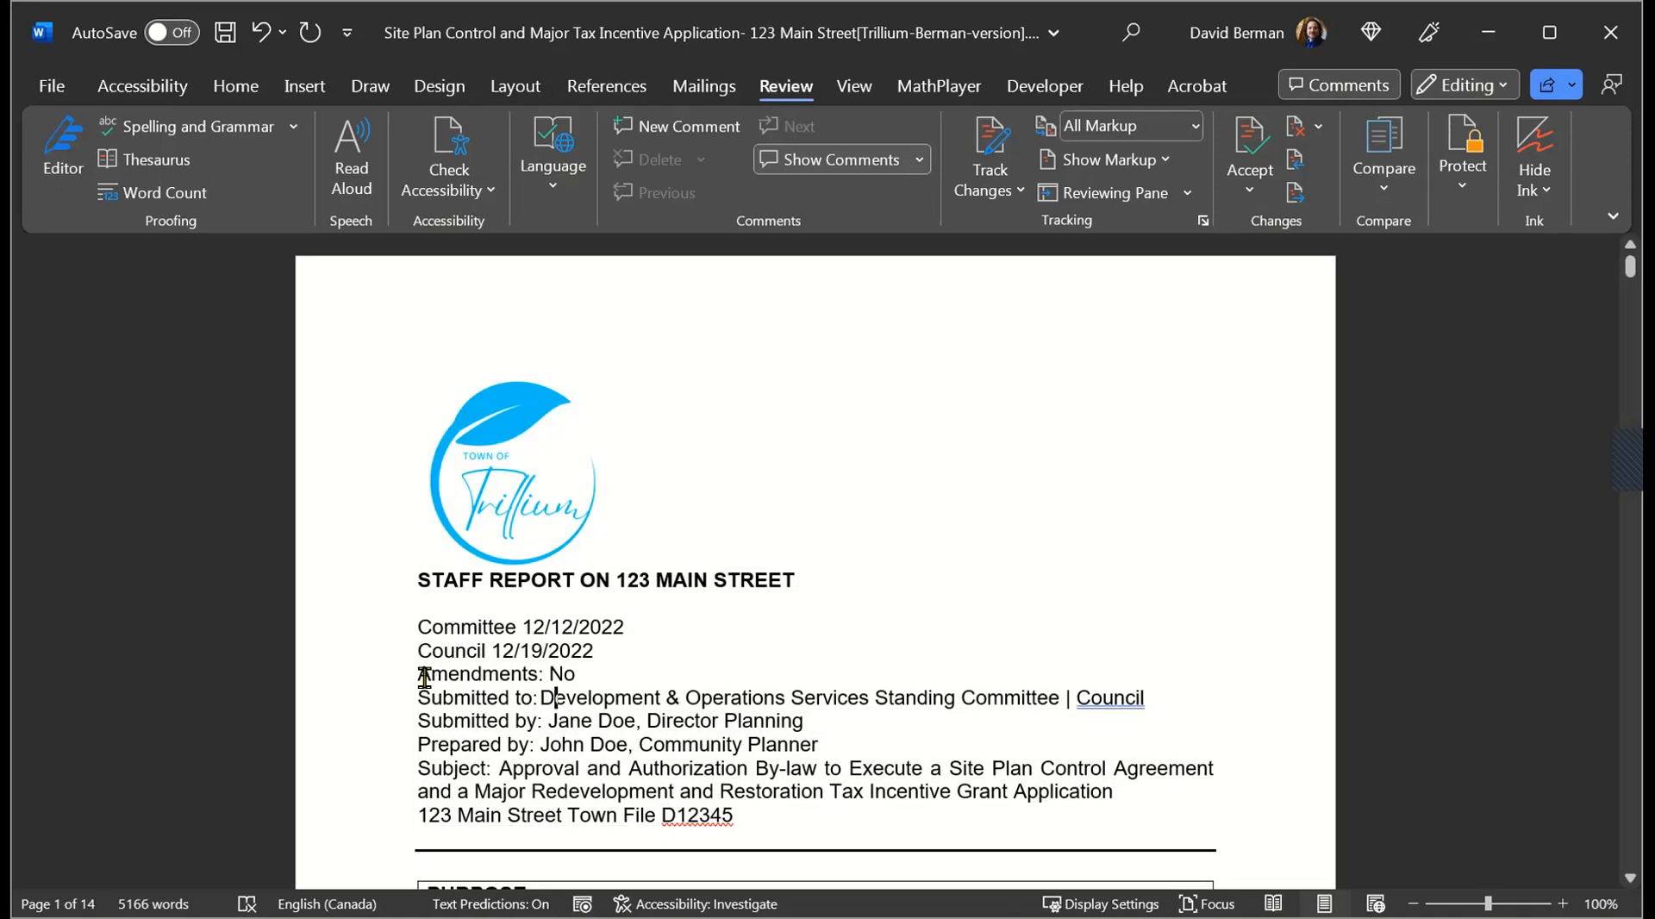
Step: Change the Amendments line in the report header to read "Amendment: Non"
drag(419, 678, 597, 687)
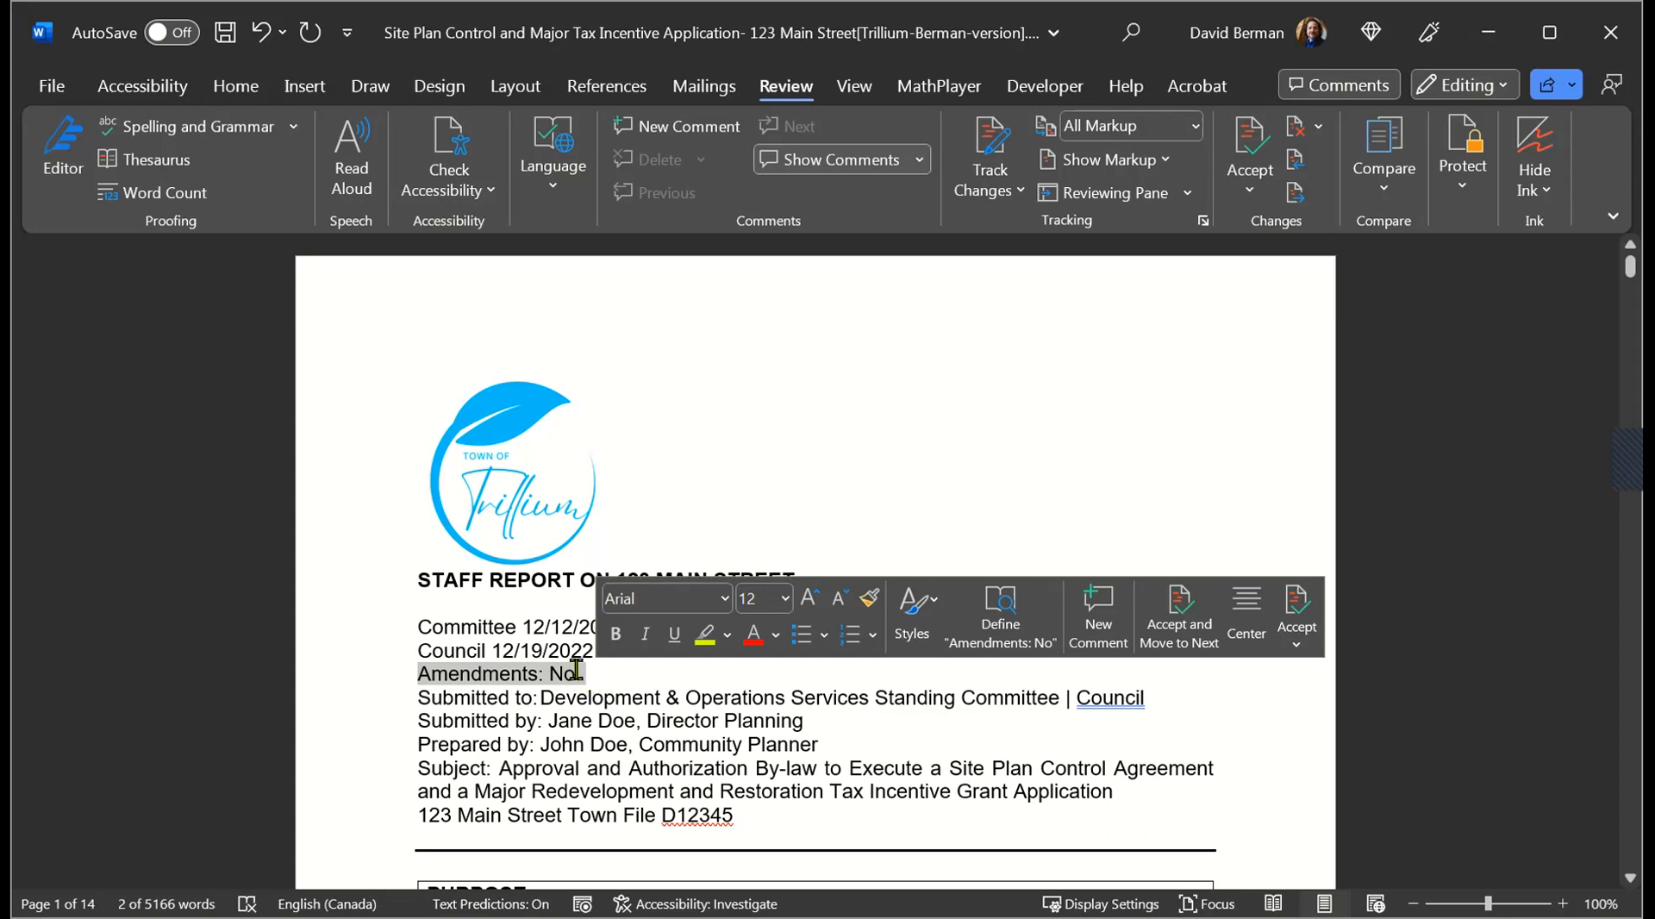
click(565, 674)
click(540, 674)
key(BackSpace)
key(BackSpace)
text(:)
click(580, 674)
text(ne)
Step: Set the proofing language of the "Amendment: Non" line to French (Canada)
drag(587, 673, 322, 677)
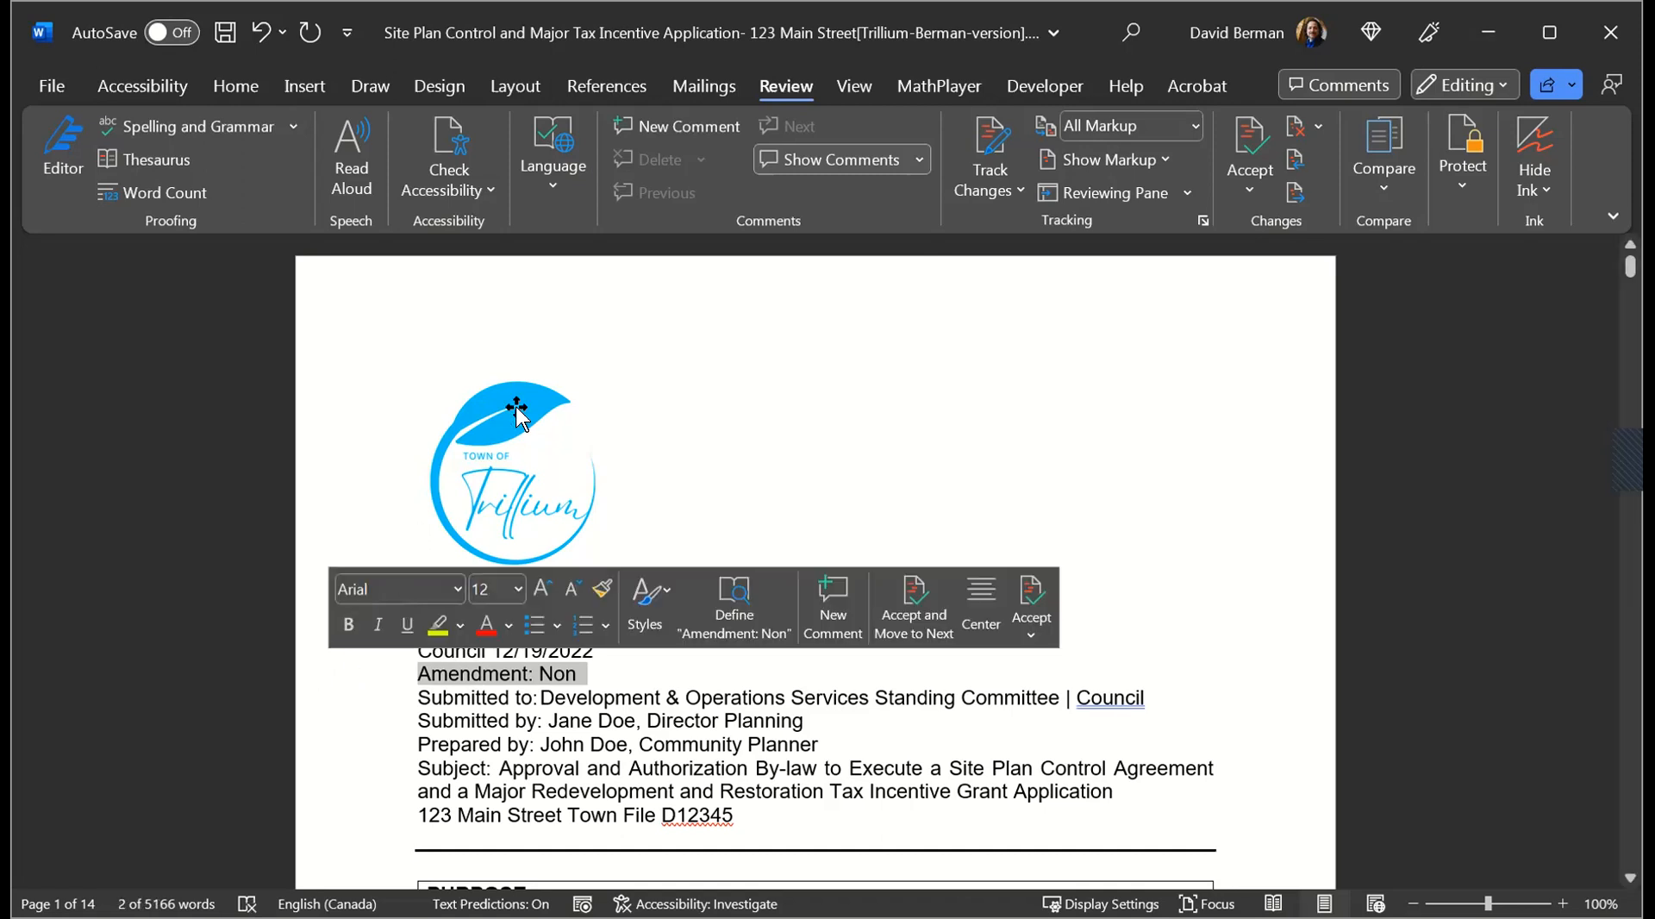
click(556, 177)
click(617, 281)
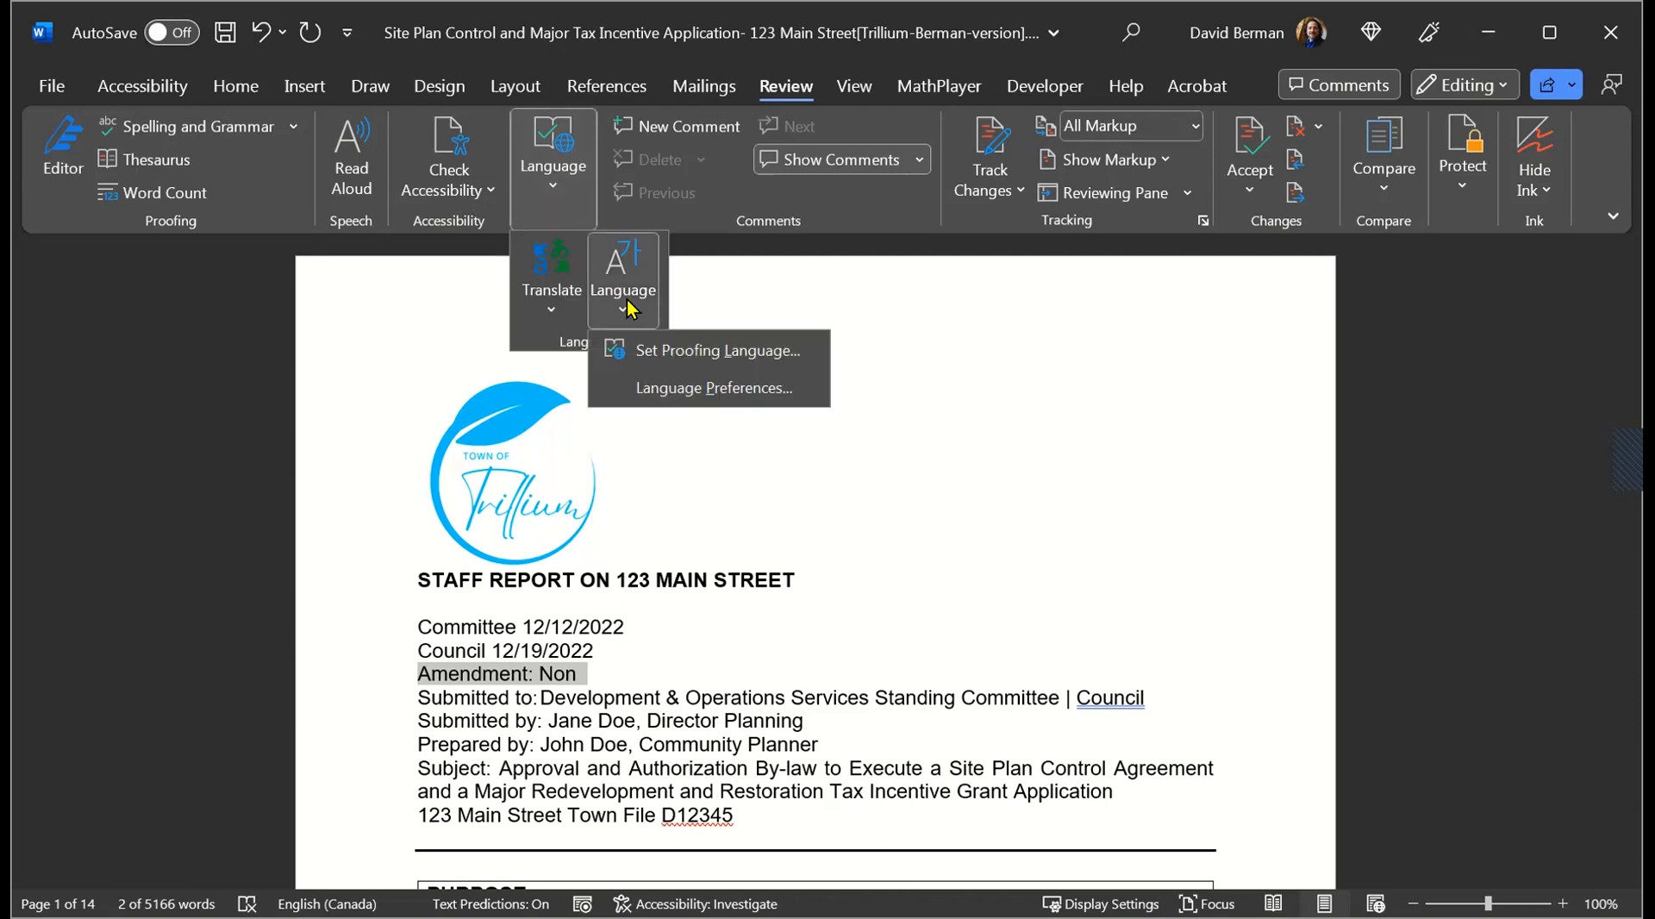
click(682, 354)
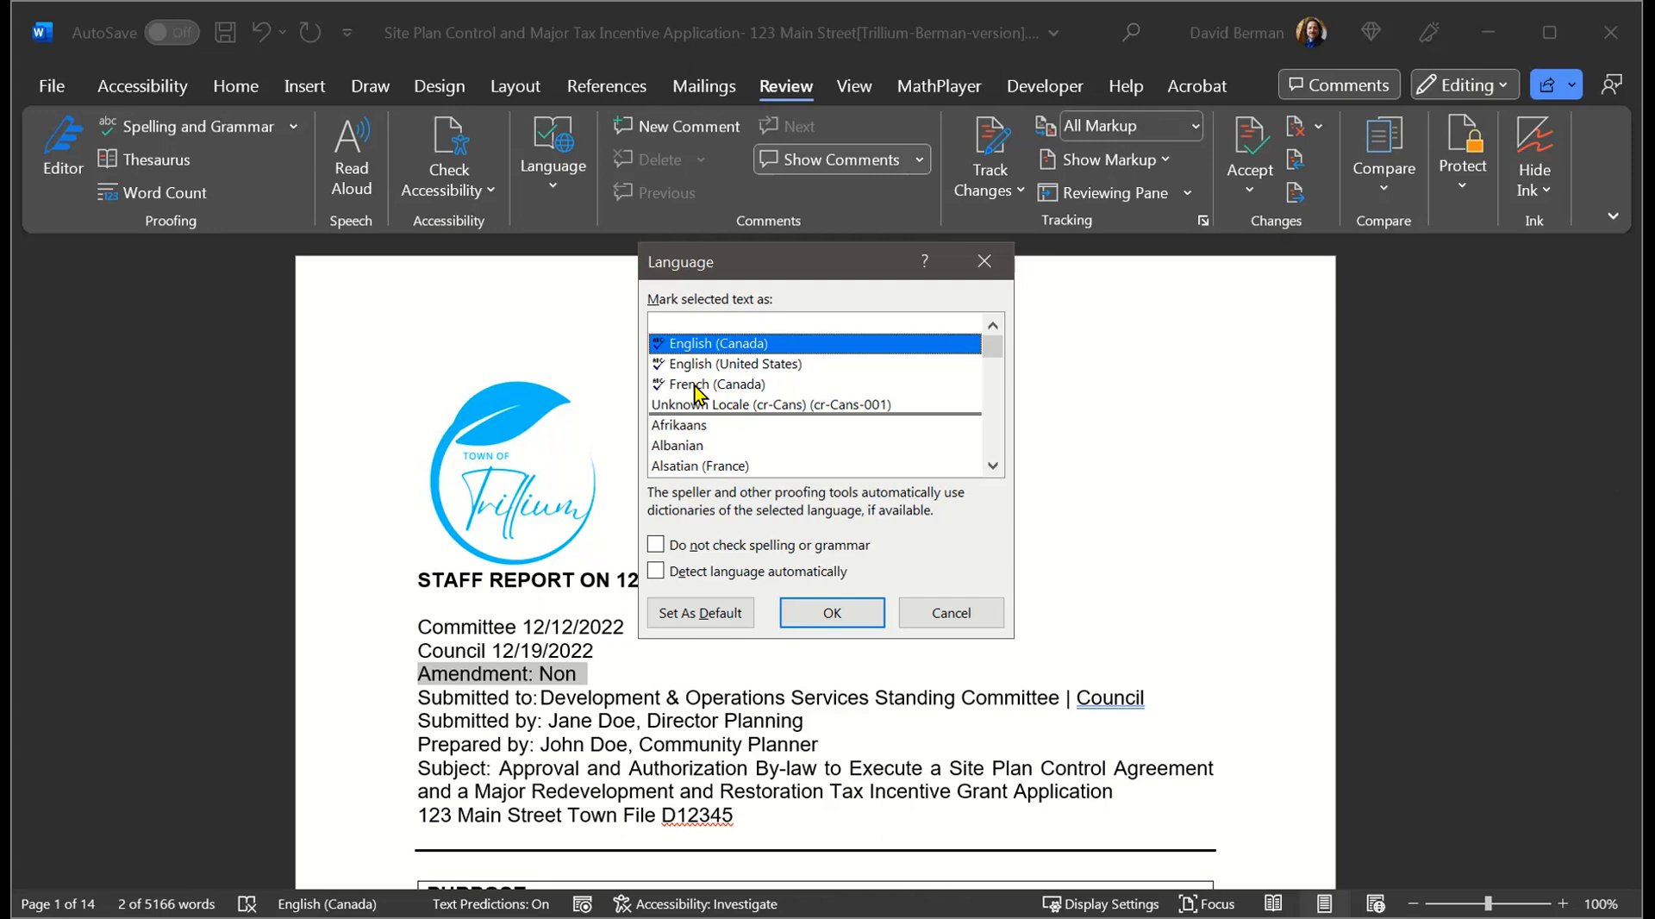
click(695, 386)
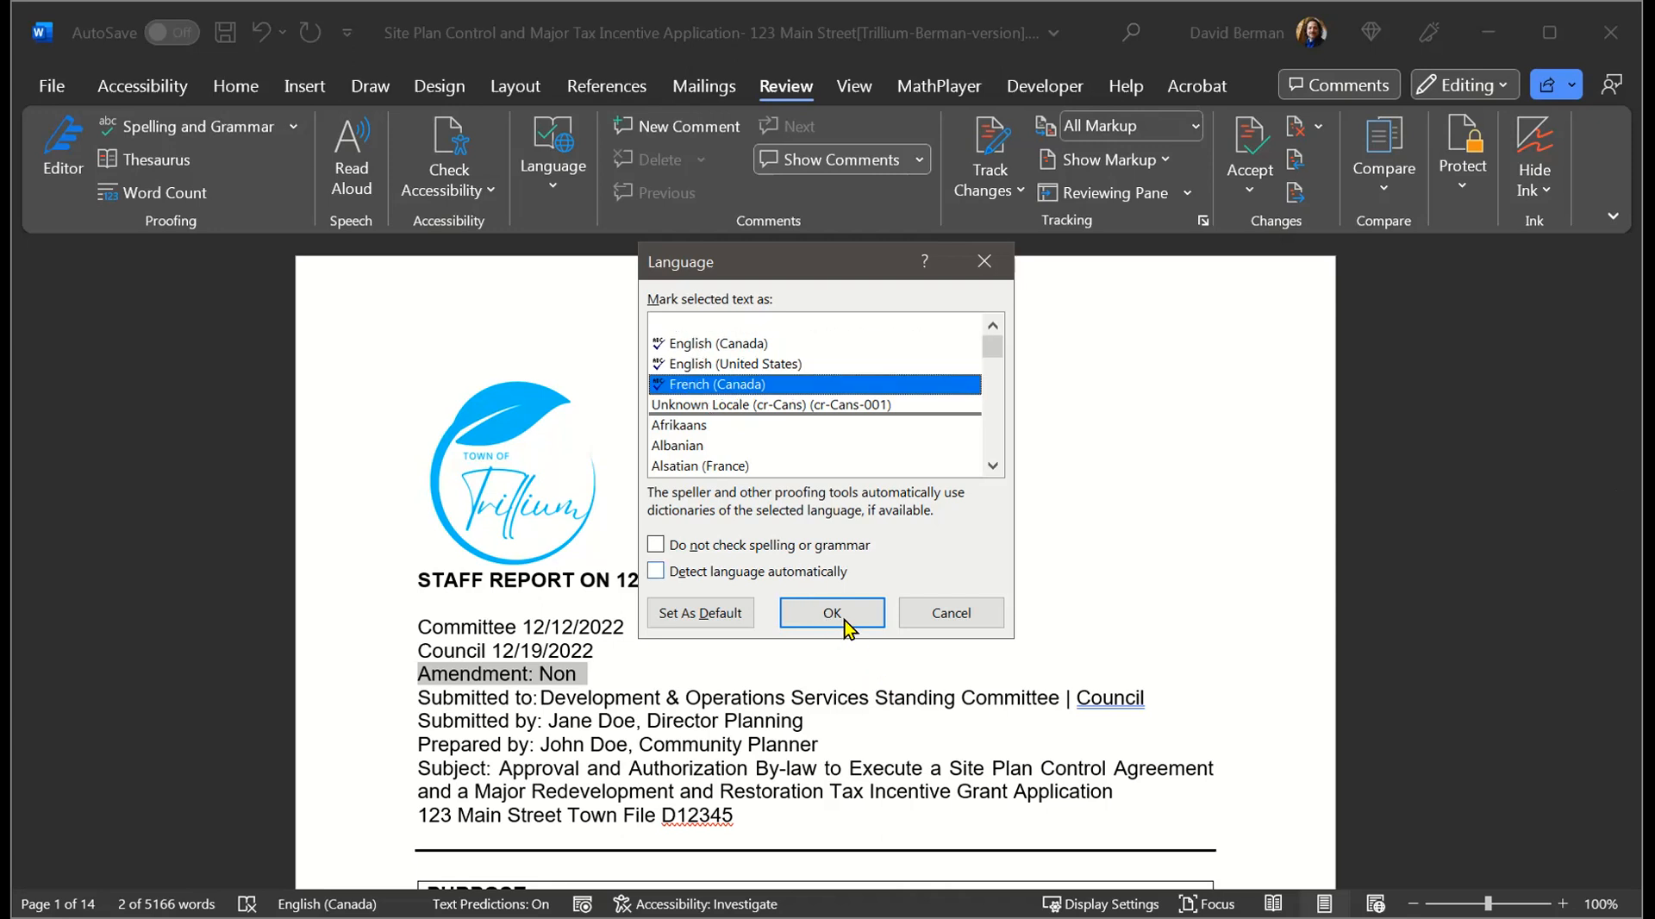
click(841, 616)
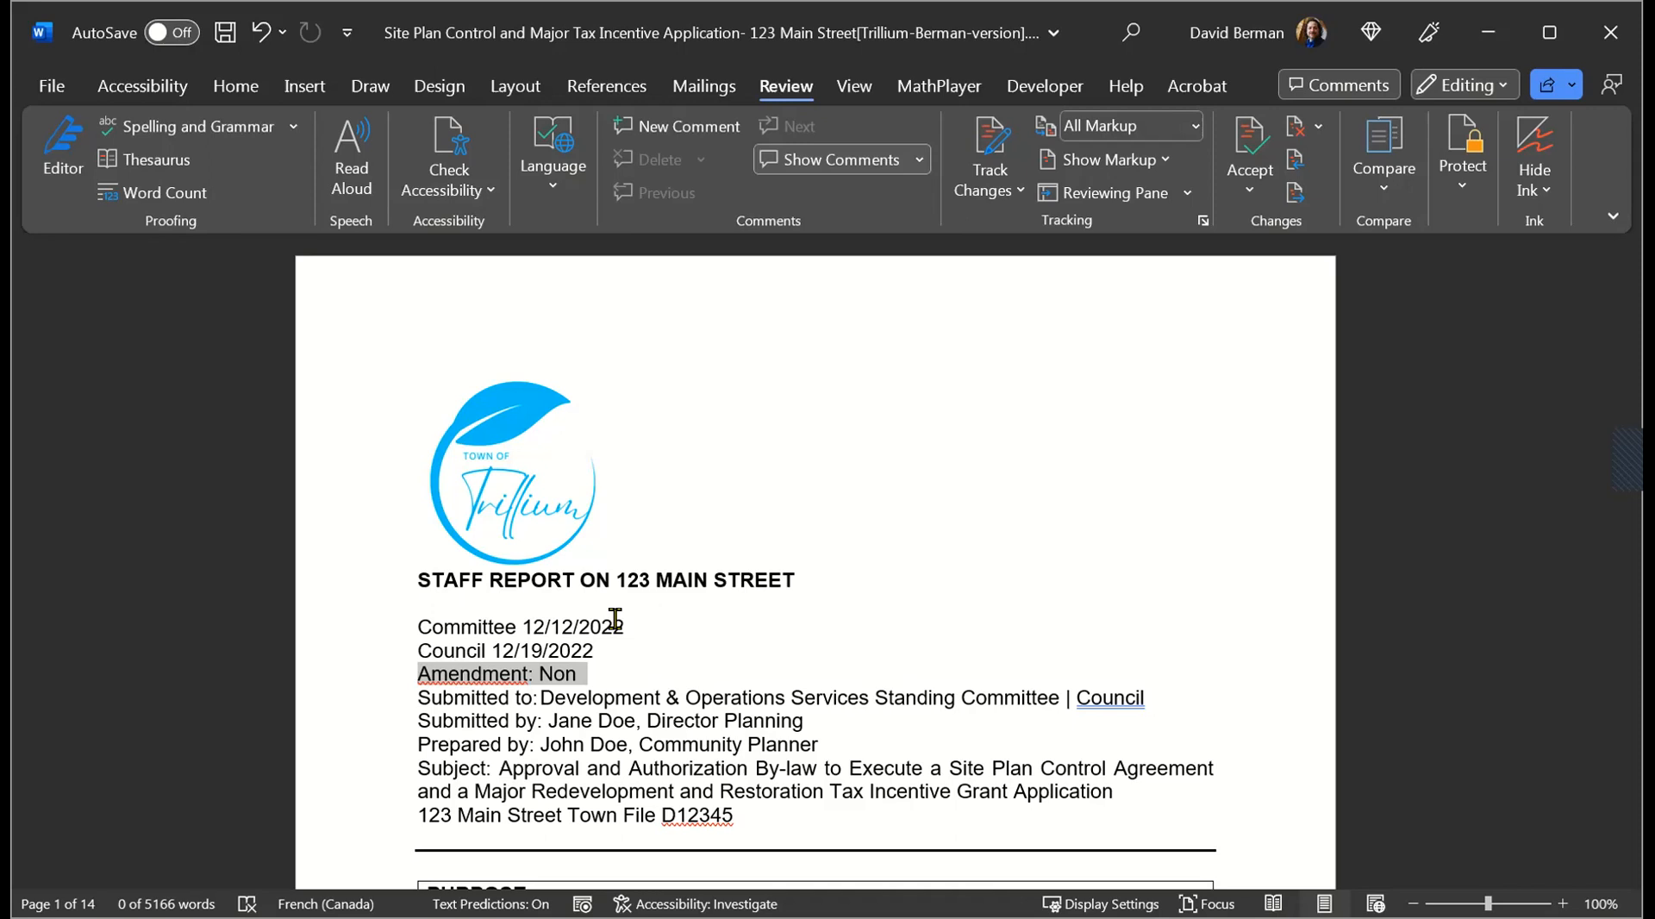
click(615, 622)
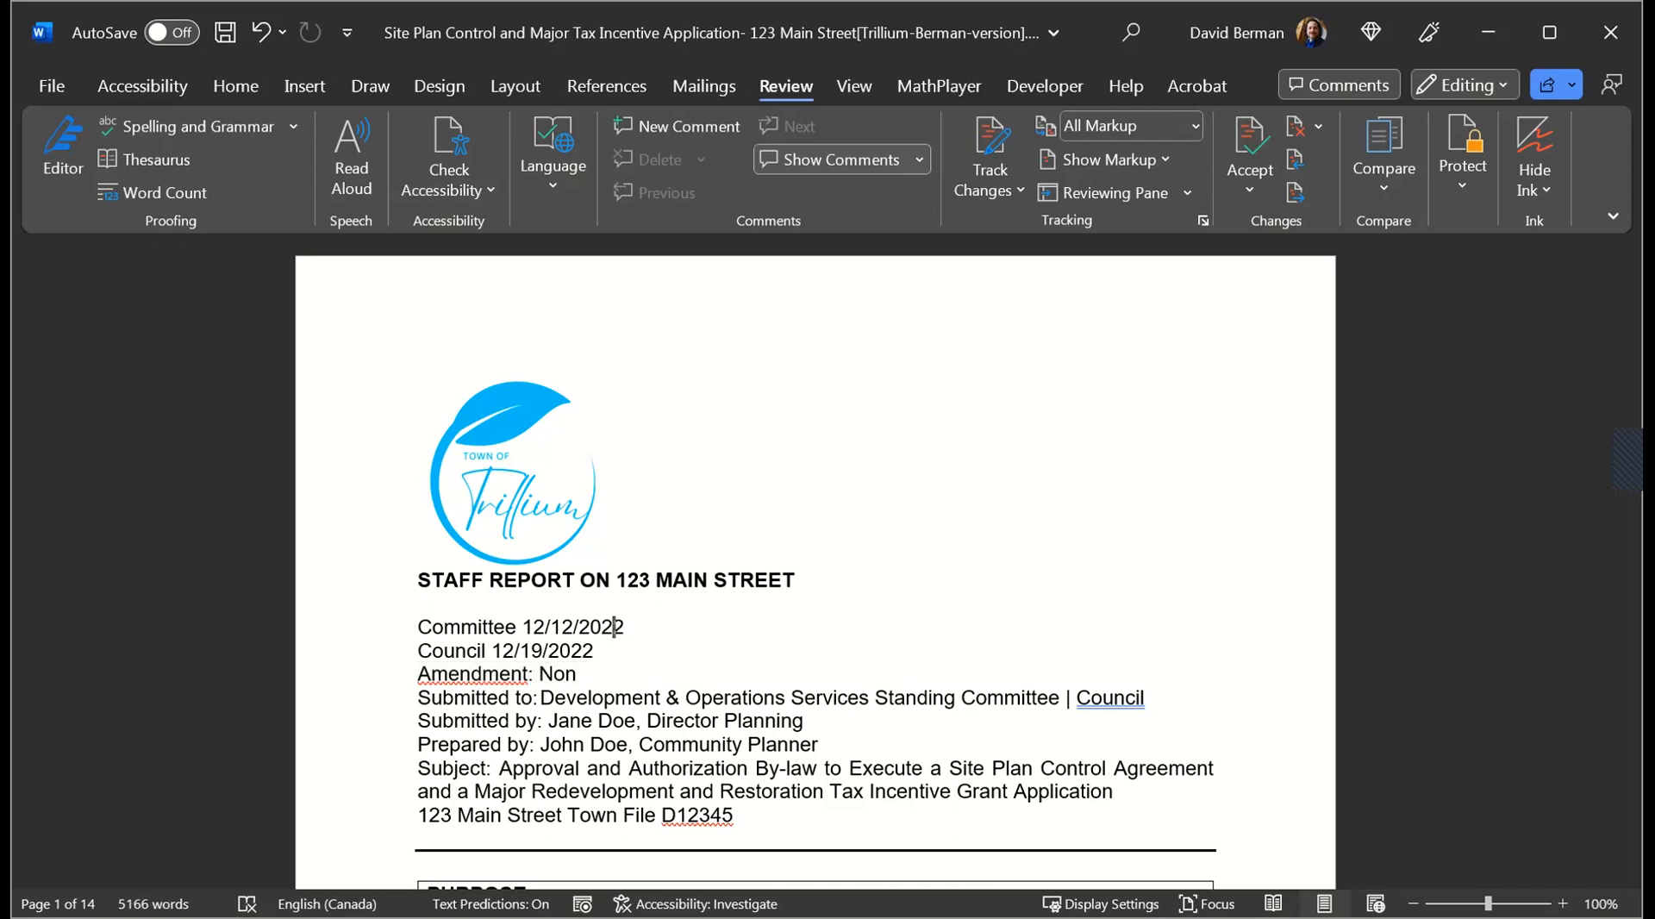